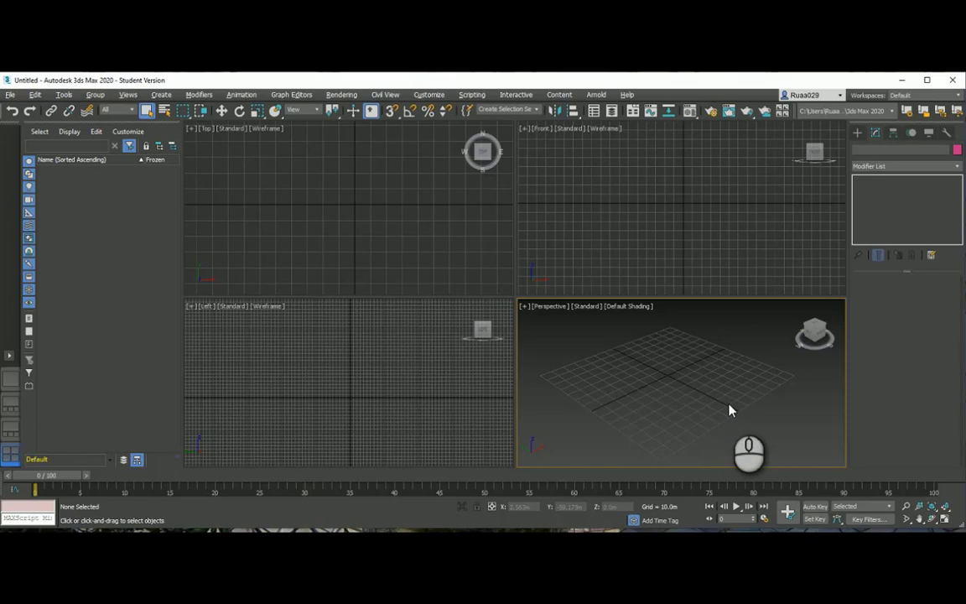
Step: Maximize the Perspective viewport and set the home grid spacing to 1.0 m
{"action": "key", "text": "alt+w"}
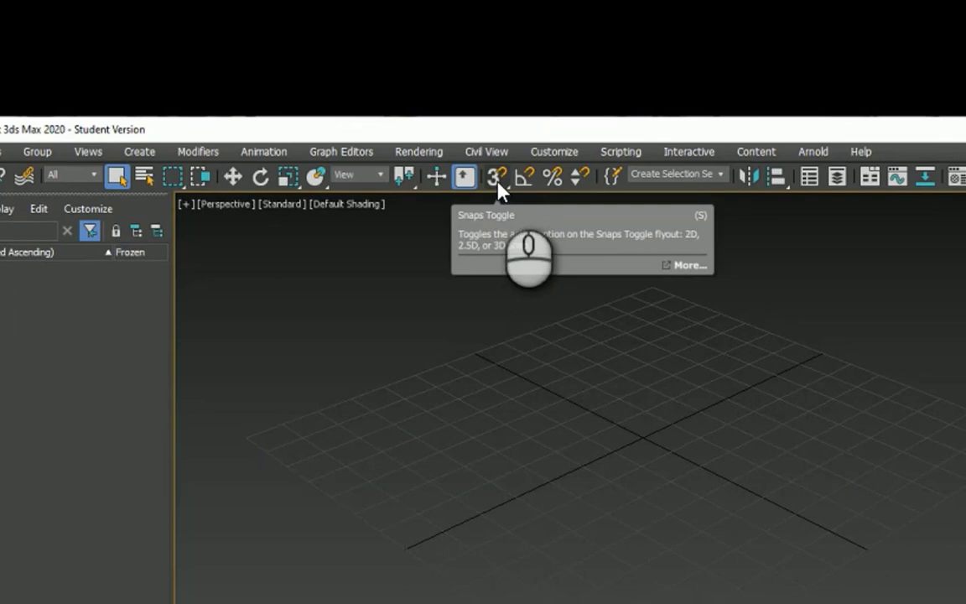
{"action": "right_click", "coordinate": [497, 180]}
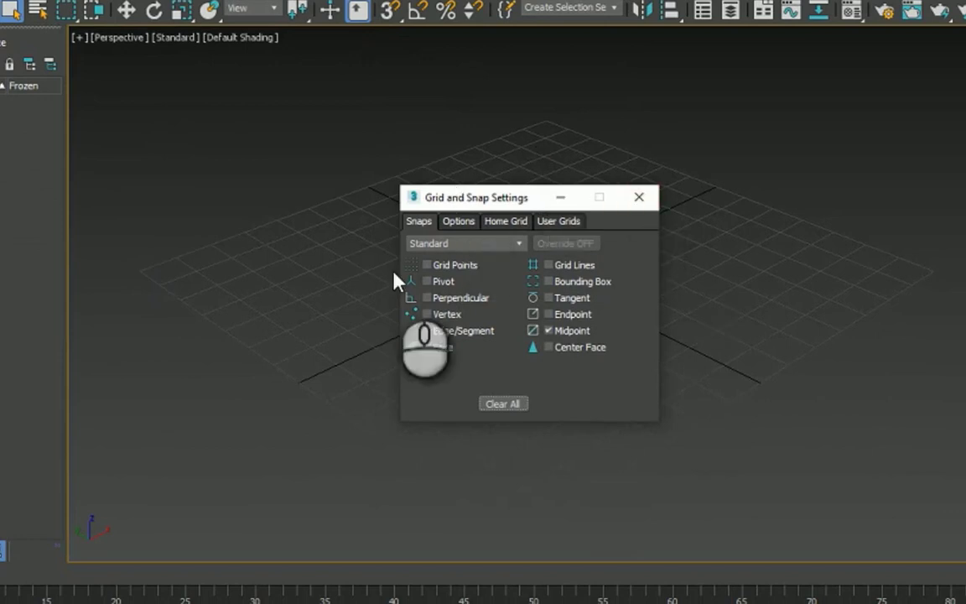
{"action": "left_click", "coordinate": [508, 223]}
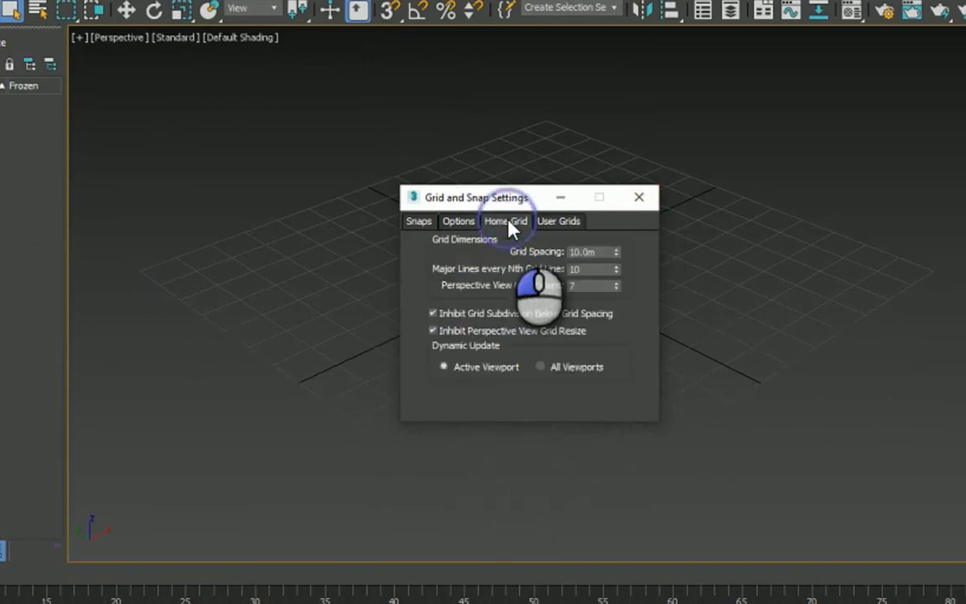
{"action": "double_click", "coordinate": [593, 251]}
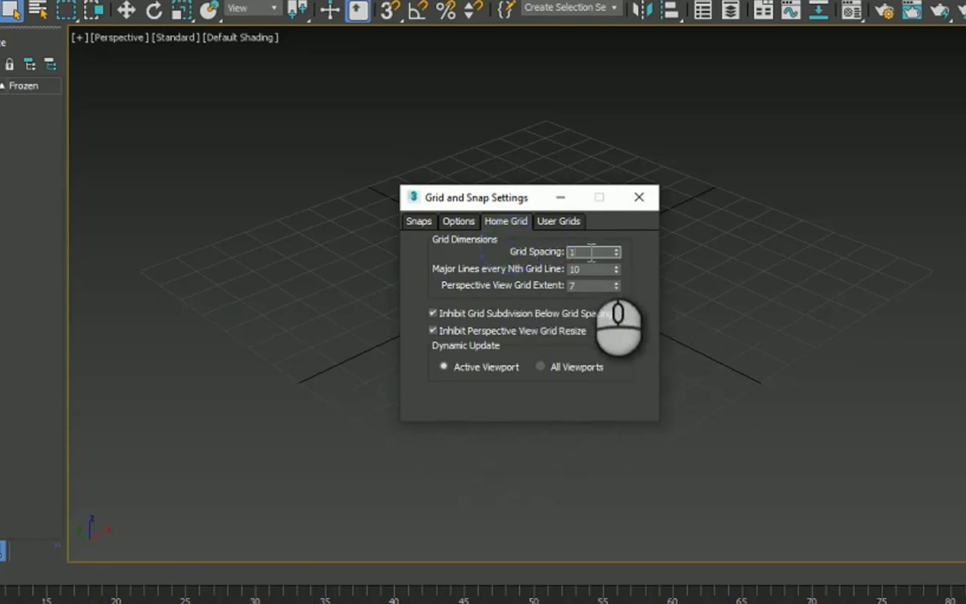
{"action": "key", "text": "Return"}
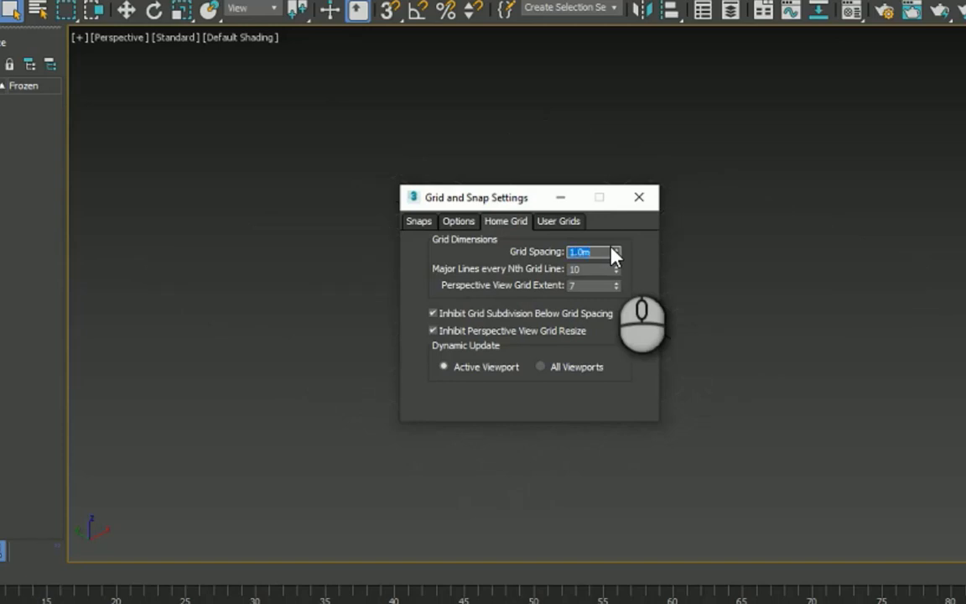
{"action": "left_click_drag", "start_coordinate": [485, 204], "coordinate": [275, 181]}
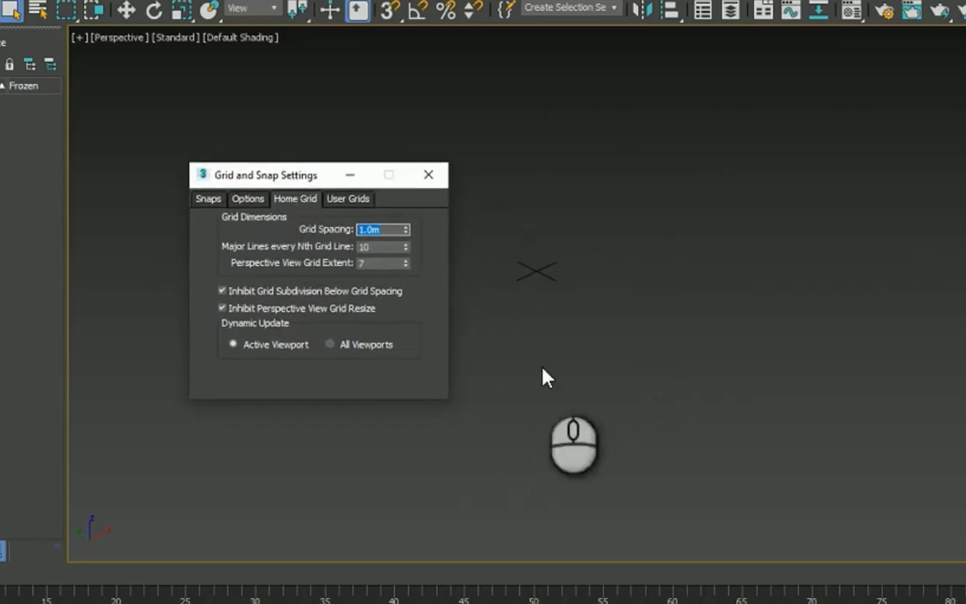
{"action": "scroll", "coordinate": [526, 287], "scroll_direction": "up", "scroll_amount": 5}
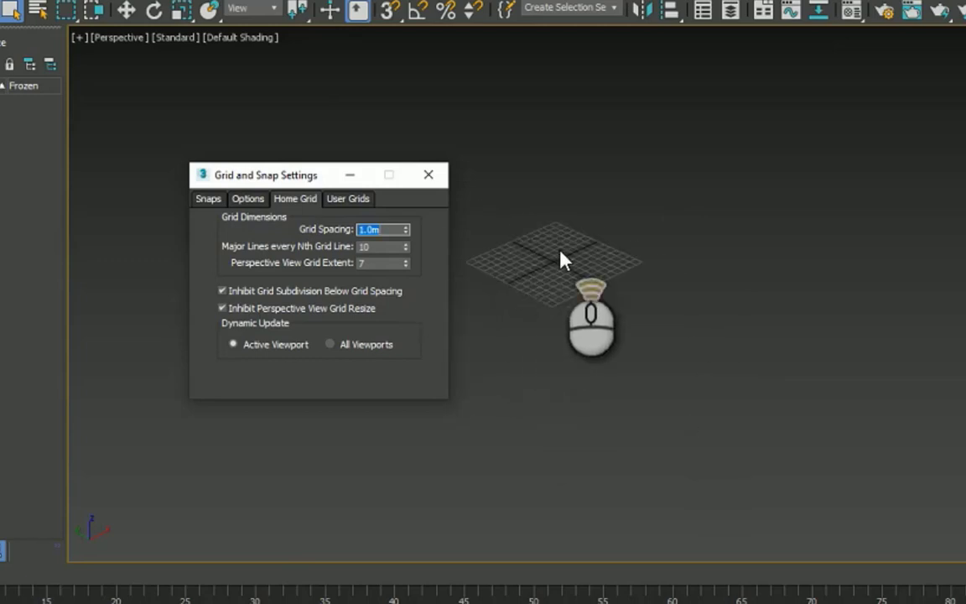
{"action": "scroll", "coordinate": [561, 260], "scroll_direction": "up", "scroll_amount": 5}
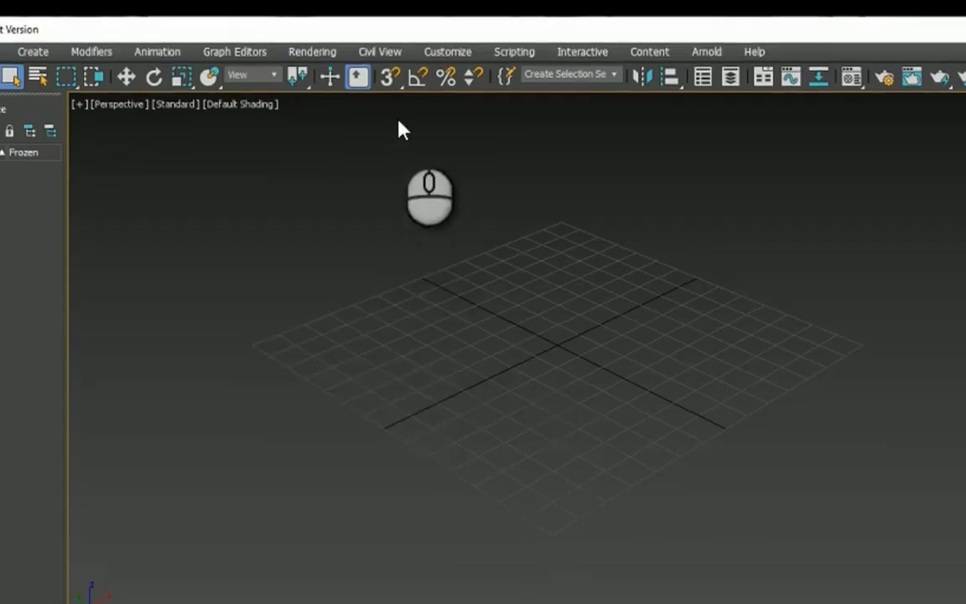
Step: Enable snapping to Grid Points in the snap settings and turn on the 3D snap toggle
{"action": "right_click", "coordinate": [392, 78]}
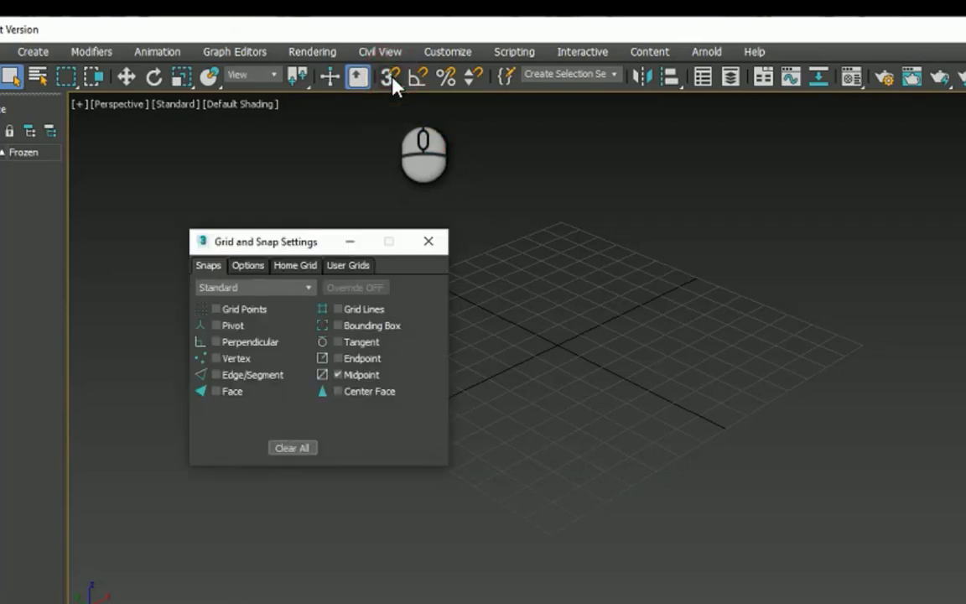
{"action": "left_click_drag", "start_coordinate": [287, 243], "coordinate": [539, 157]}
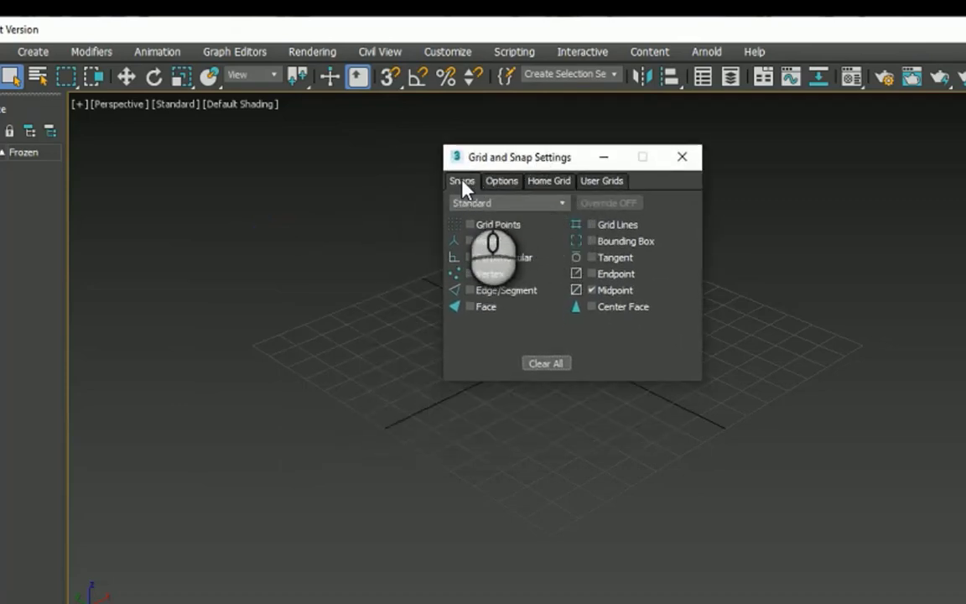
{"action": "left_click", "coordinate": [471, 226]}
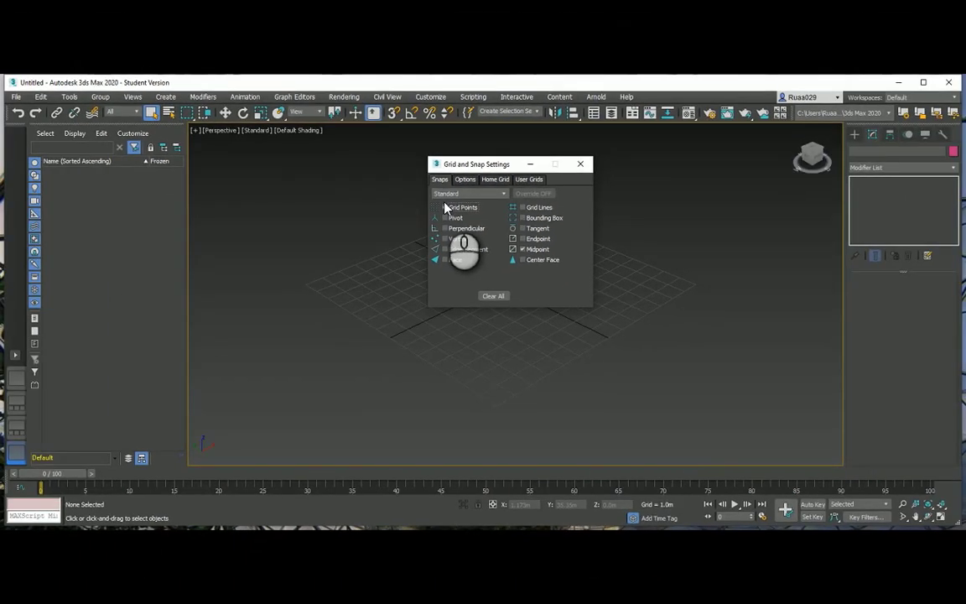
{"action": "left_click", "coordinate": [444, 207]}
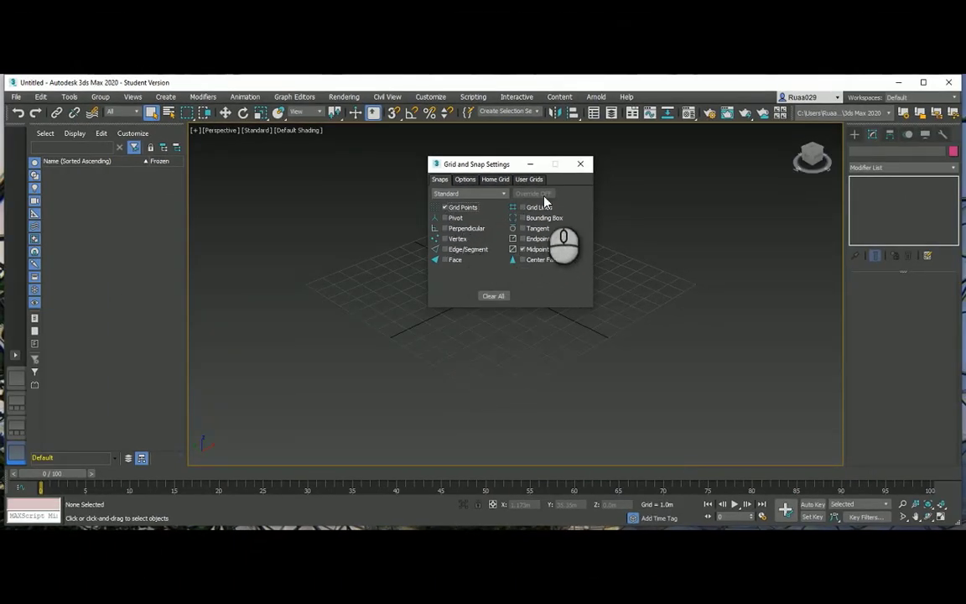
{"action": "left_click", "coordinate": [578, 166]}
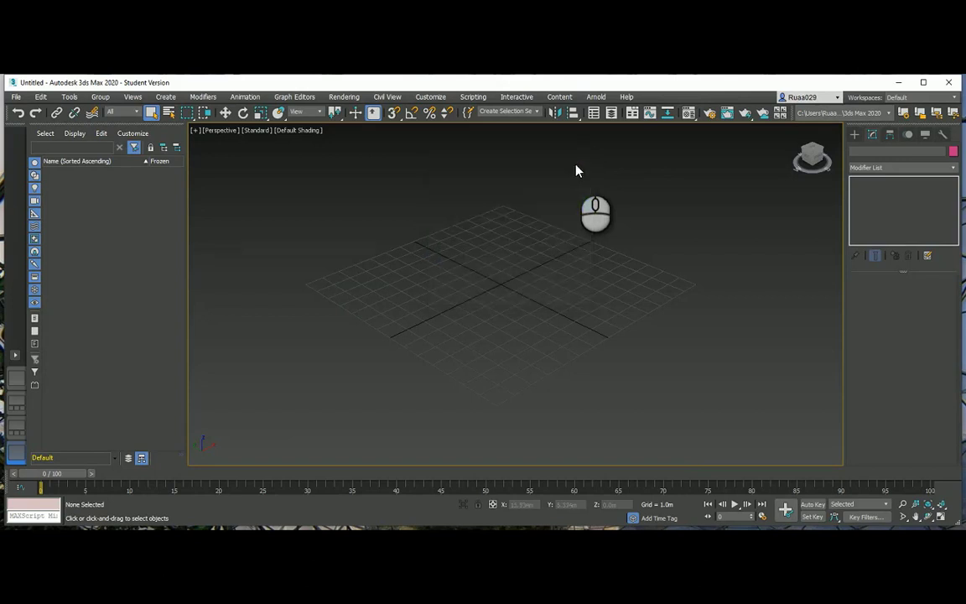
{"action": "left_click", "coordinate": [394, 114]}
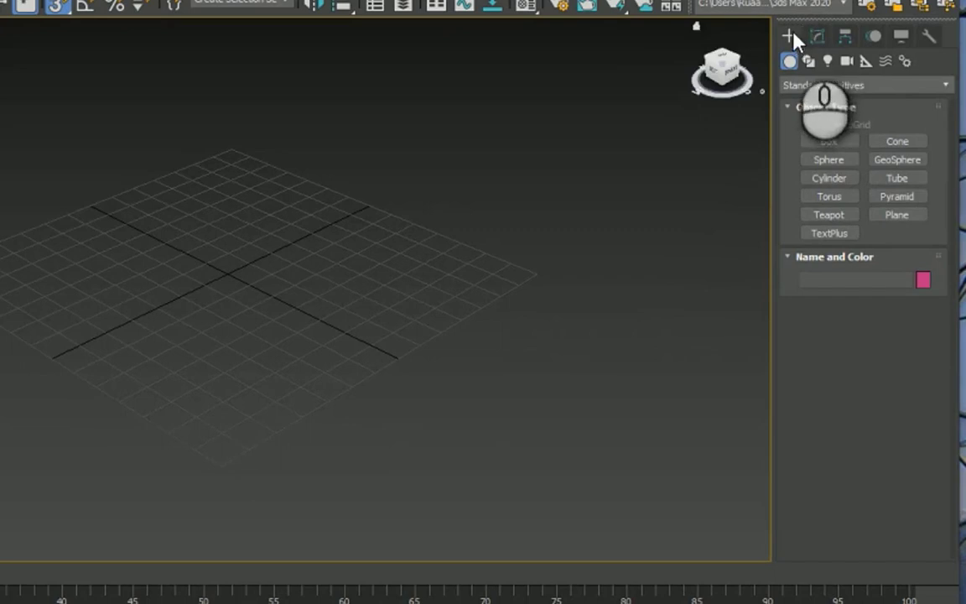
Step: Create a standard primitive box 1.0 m long, 1.0 m wide and 2.0 m high, snapped to grid points beside the origin
{"action": "left_click", "coordinate": [792, 35]}
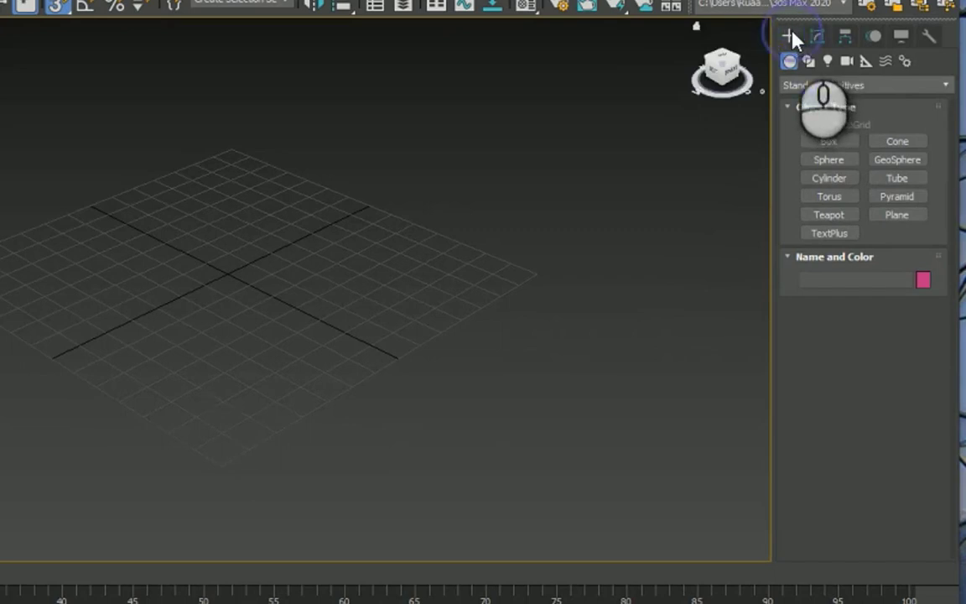
{"action": "left_click", "coordinate": [790, 61]}
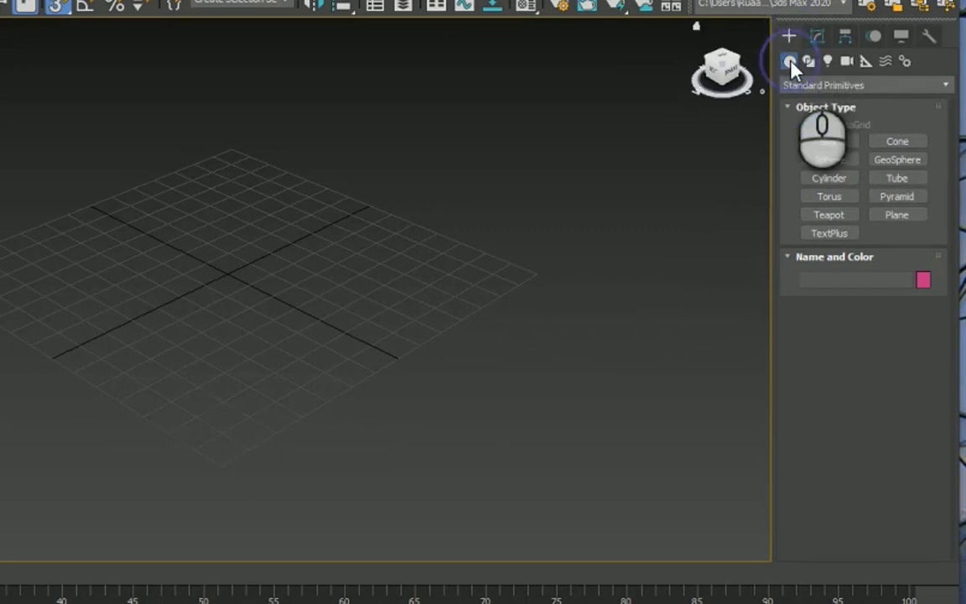
{"action": "left_click", "coordinate": [827, 142]}
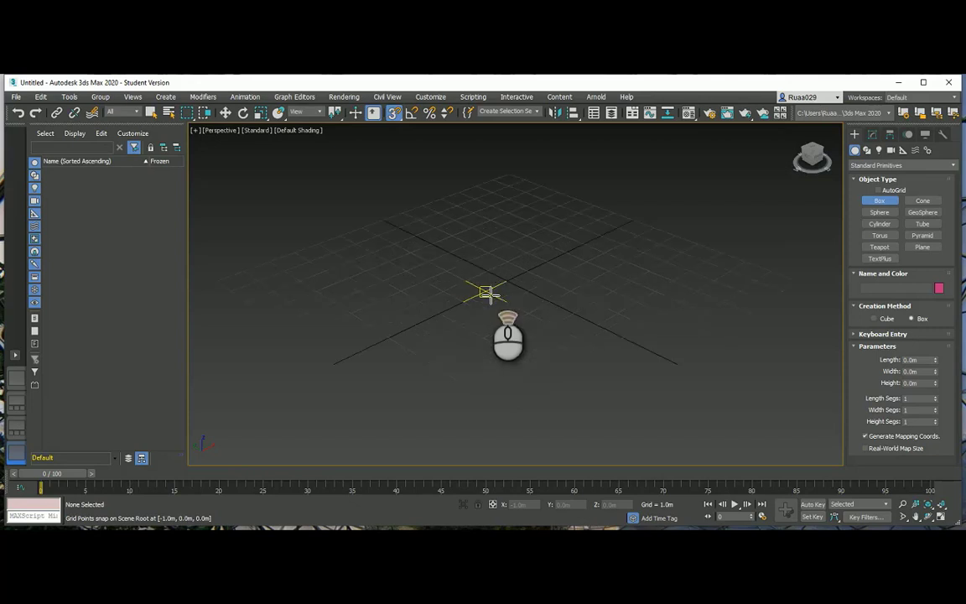
{"action": "scroll", "coordinate": [490, 287], "scroll_direction": "up", "scroll_amount": 4}
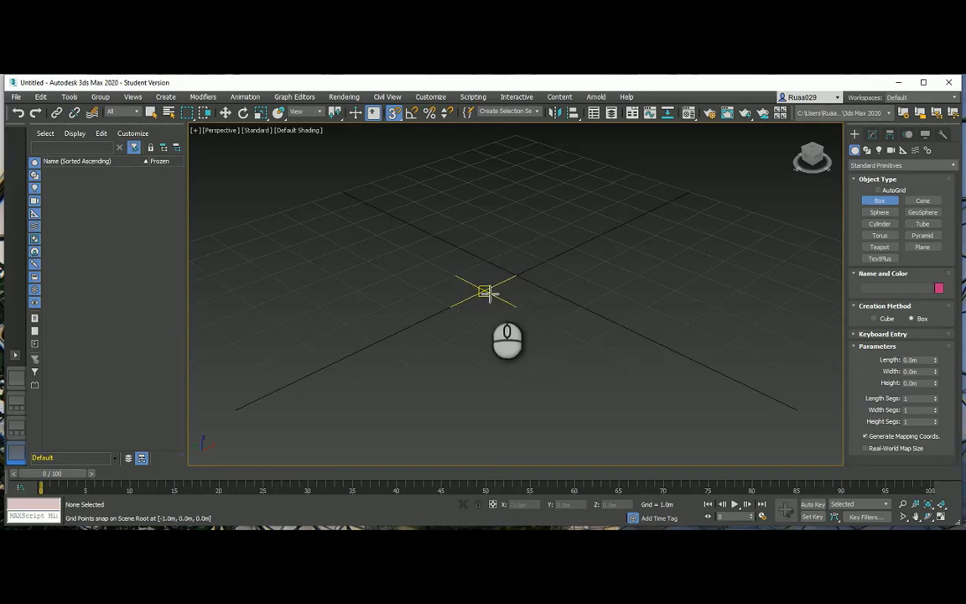
{"action": "left_click_drag", "start_coordinate": [485, 292], "coordinate": [484, 269]}
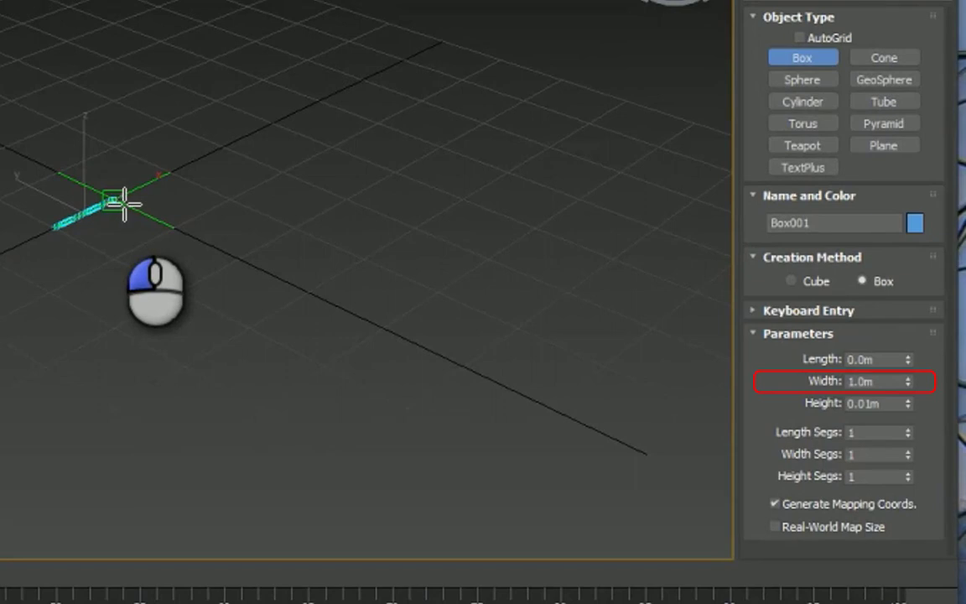
{"action": "left_click_drag", "start_coordinate": [123, 202], "coordinate": [174, 244]}
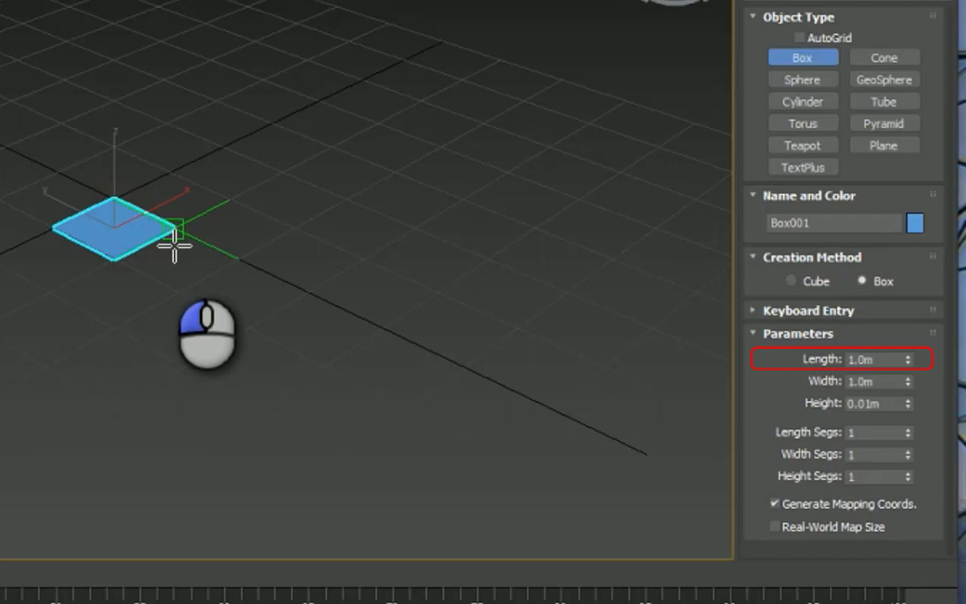
{"action": "left_click_drag", "start_coordinate": [174, 245], "coordinate": [175, 246]}
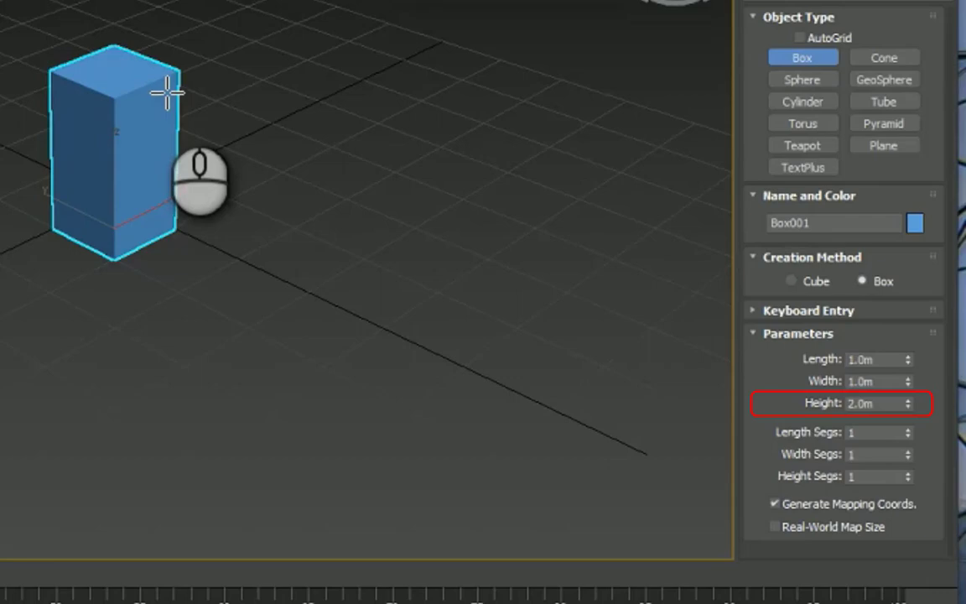
{"action": "left_click", "coordinate": [167, 92]}
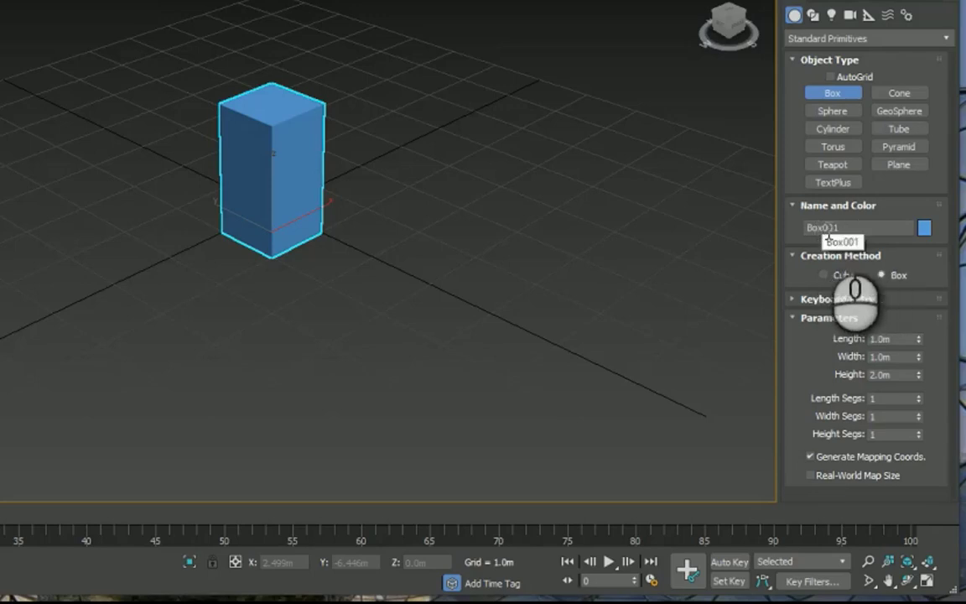
Step: Rename the box as object 1 and change its object color to purple
{"action": "left_click", "coordinate": [847, 227]}
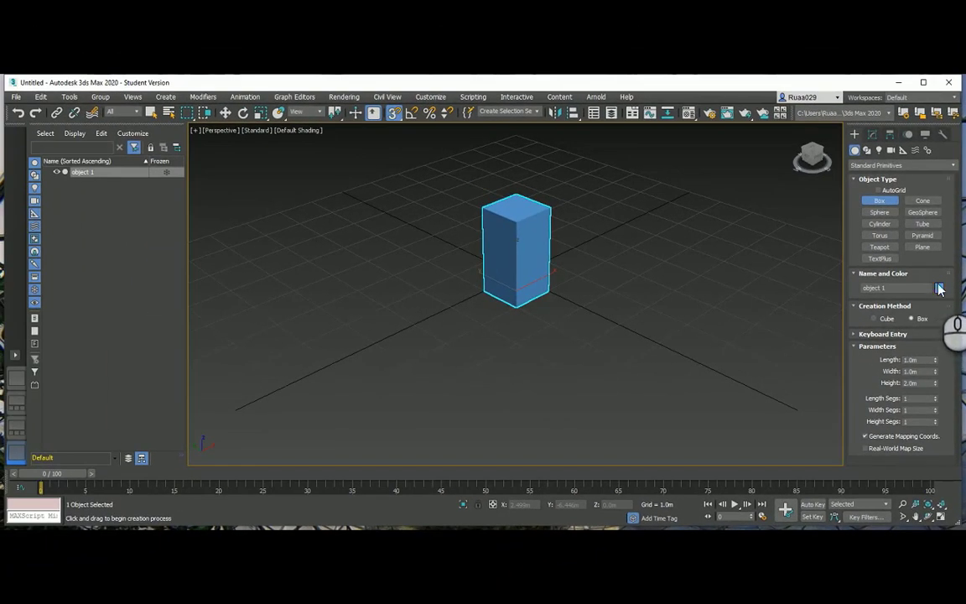
{"action": "left_click", "coordinate": [939, 288]}
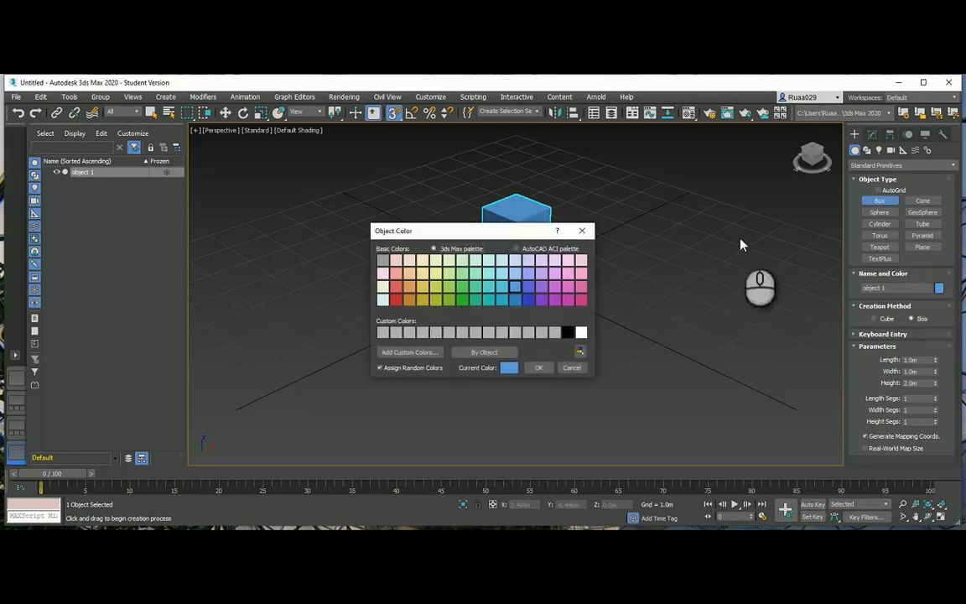
{"action": "left_click", "coordinate": [554, 299]}
{"action": "left_click", "coordinate": [539, 368]}
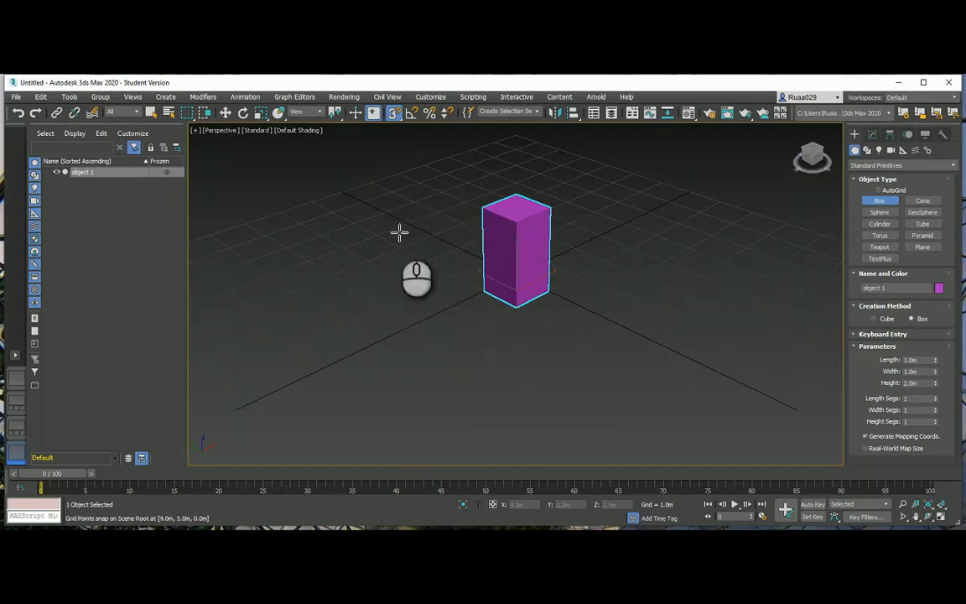
{"action": "left_click", "coordinate": [57, 173]}
{"action": "left_click", "coordinate": [57, 173]}
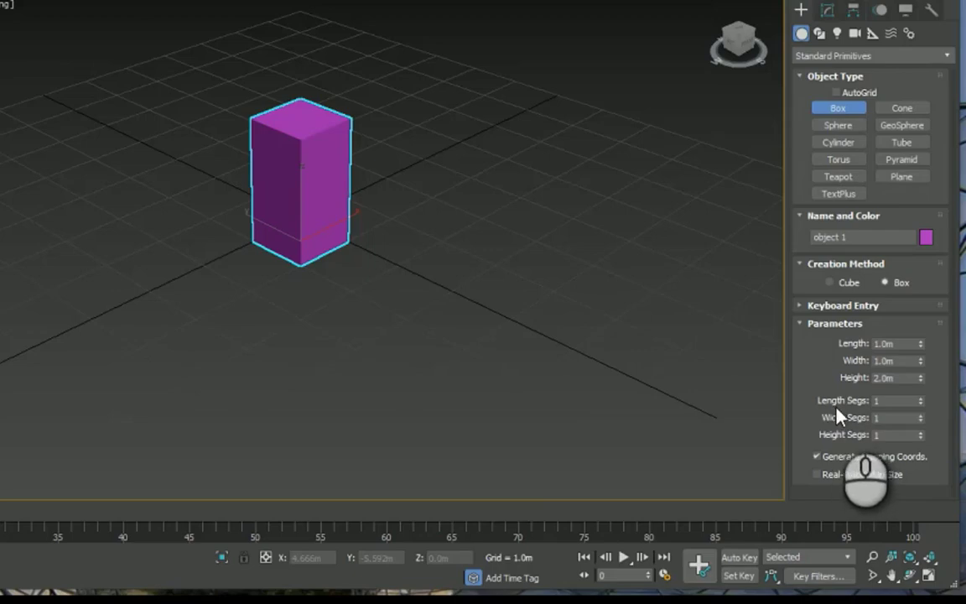
Step: Set the box's length segments to 4 and display edged faces in the viewport
{"action": "left_click", "coordinate": [920, 398]}
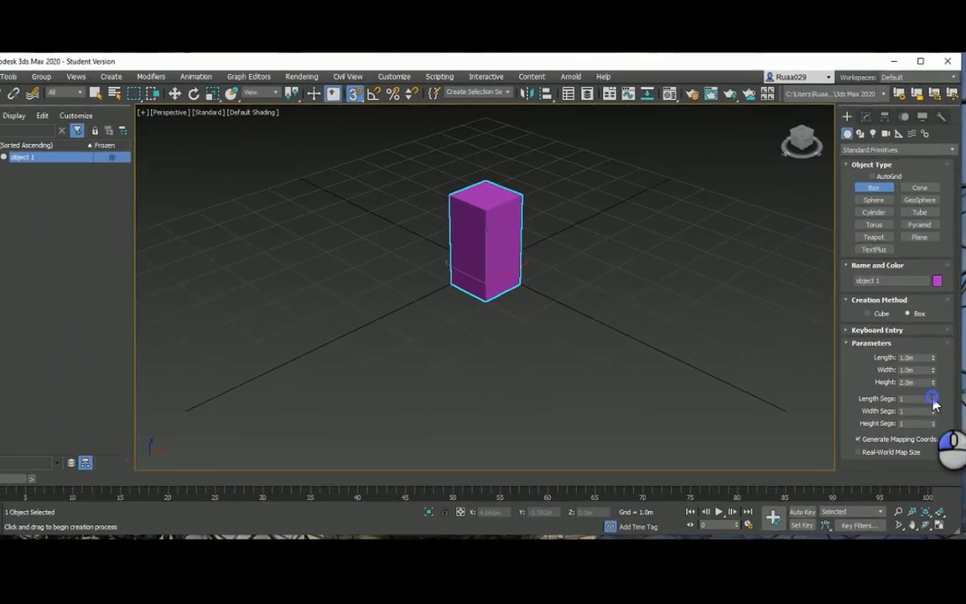
{"action": "left_click", "coordinate": [920, 398]}
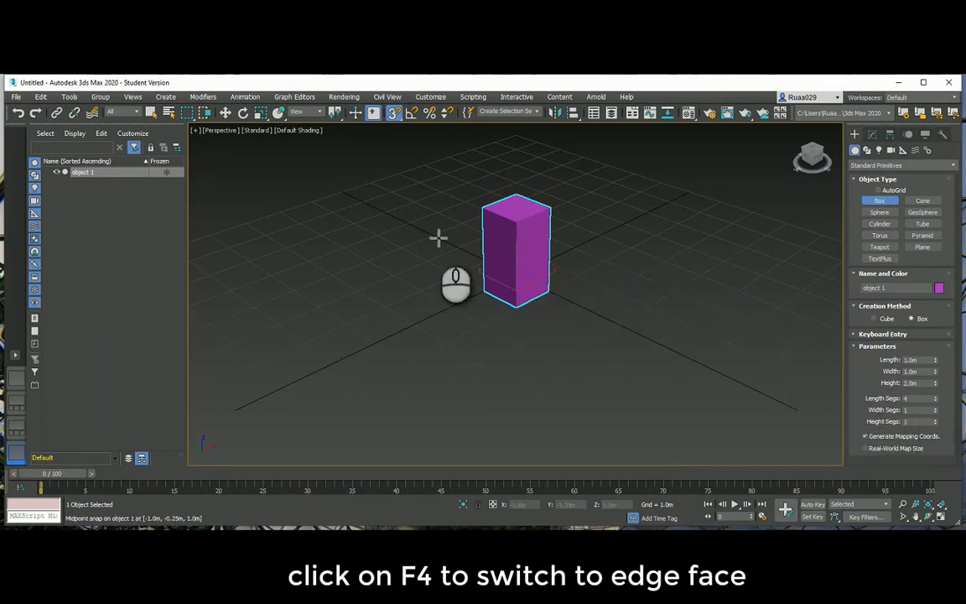
{"action": "key", "text": "F4"}
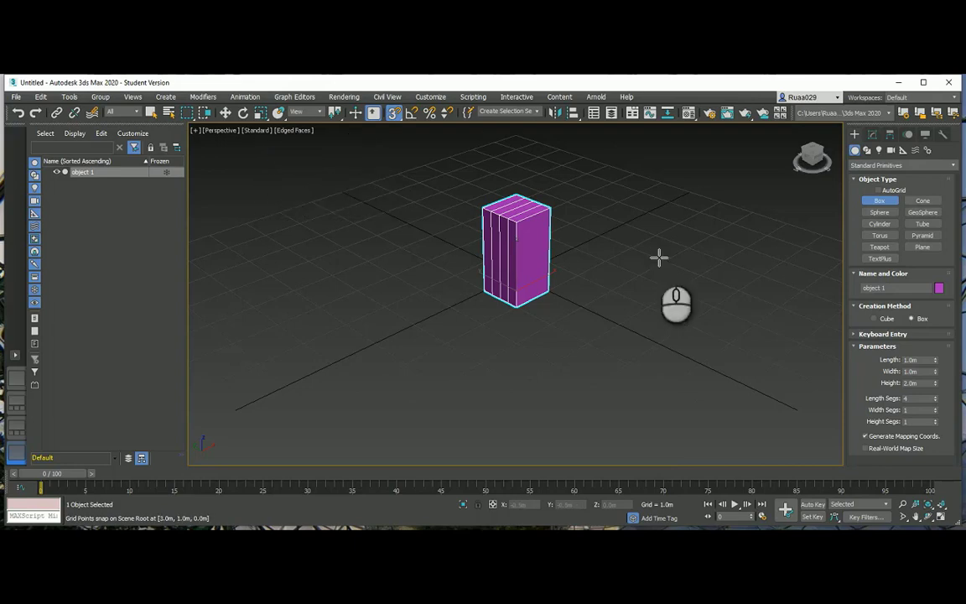
Step: Set the box's width segments to 4 and height segments to 5, and switch the viewport back to default shading
{"action": "left_click", "coordinate": [936, 407]}
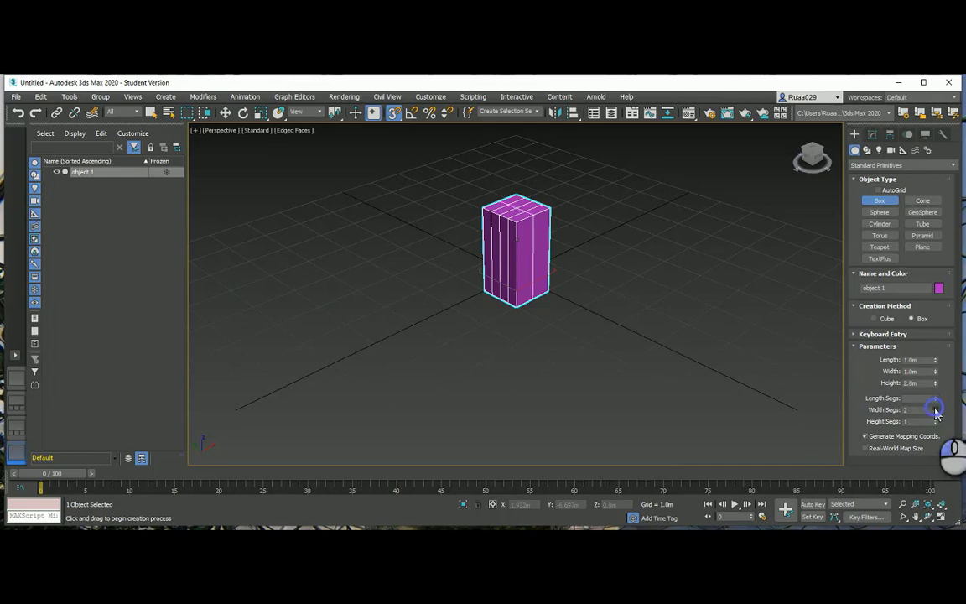
{"action": "left_click", "coordinate": [936, 407]}
{"action": "left_click", "coordinate": [936, 407]}
{"action": "left_click", "coordinate": [935, 408]}
{"action": "left_click", "coordinate": [936, 412]}
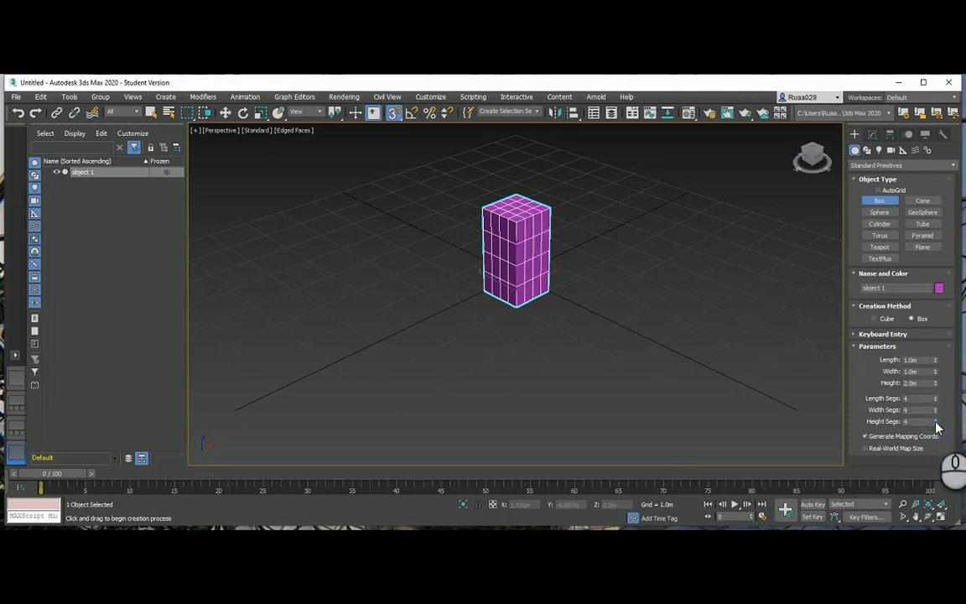
{"action": "left_click", "coordinate": [935, 419]}
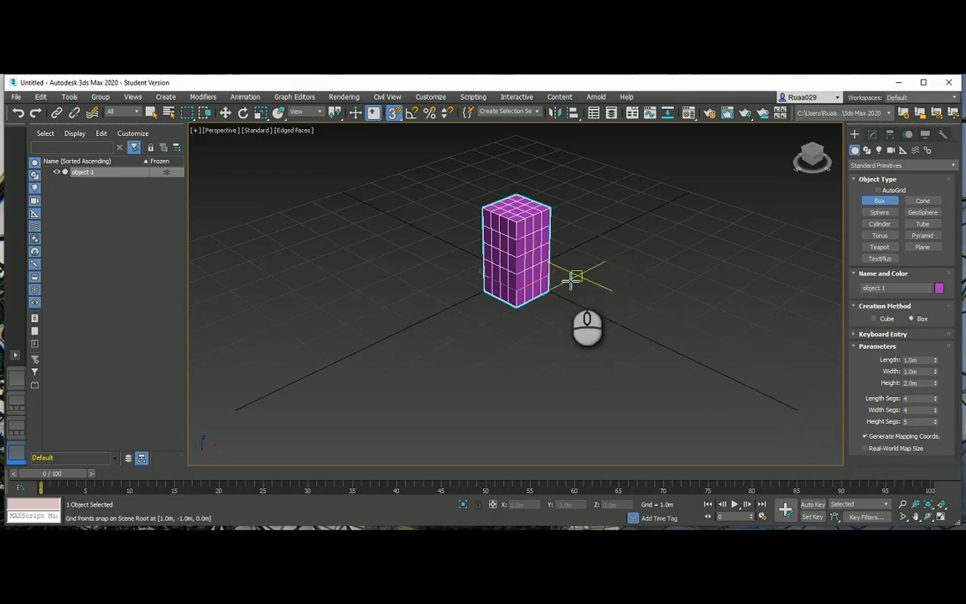
{"action": "key", "text": "F4"}
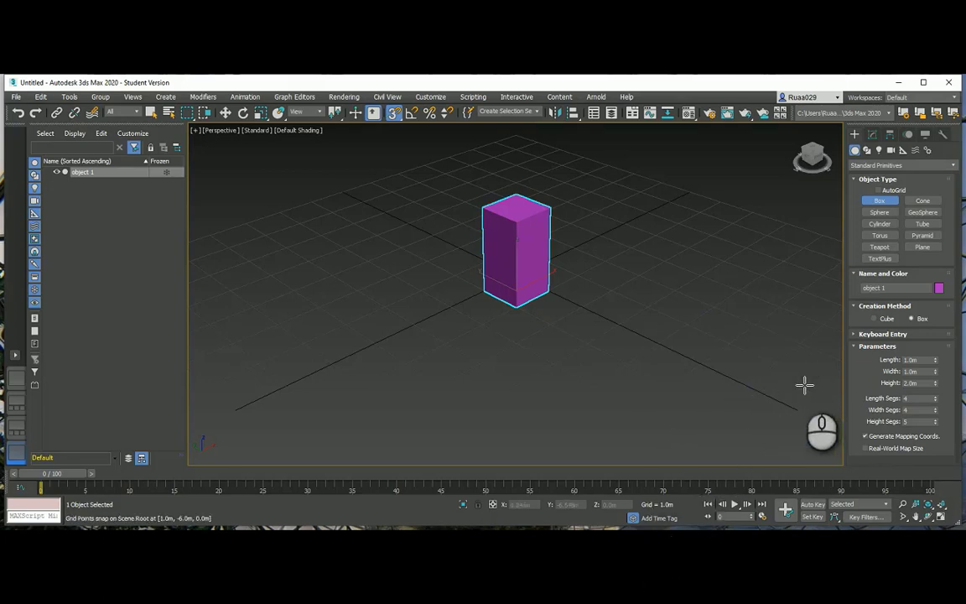
Step: Draw a cube about 2.6 m on each side with the Cube creation method, beside the purple box
{"action": "left_click", "coordinate": [875, 318]}
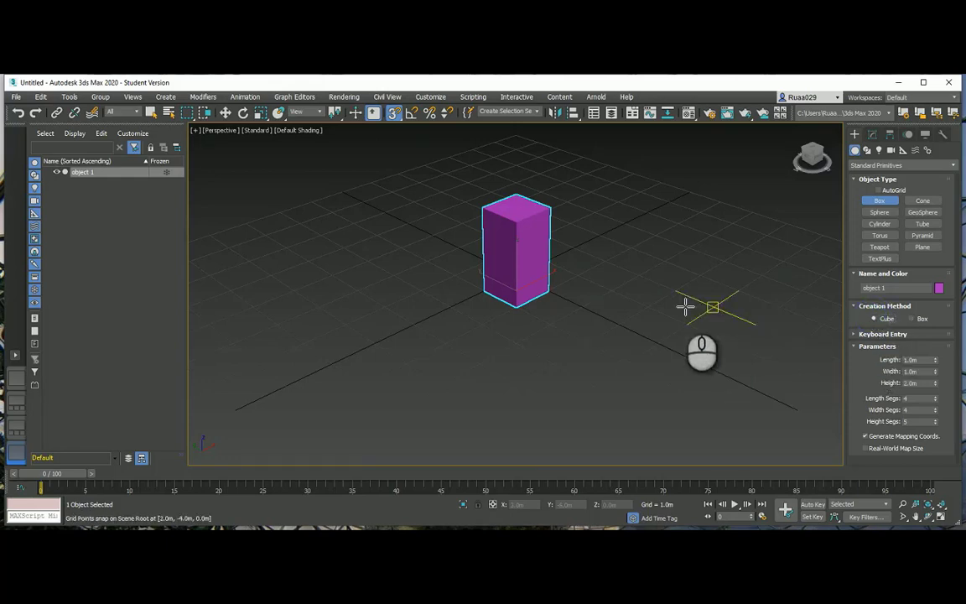
{"action": "left_click_drag", "start_coordinate": [678, 293], "coordinate": [707, 329]}
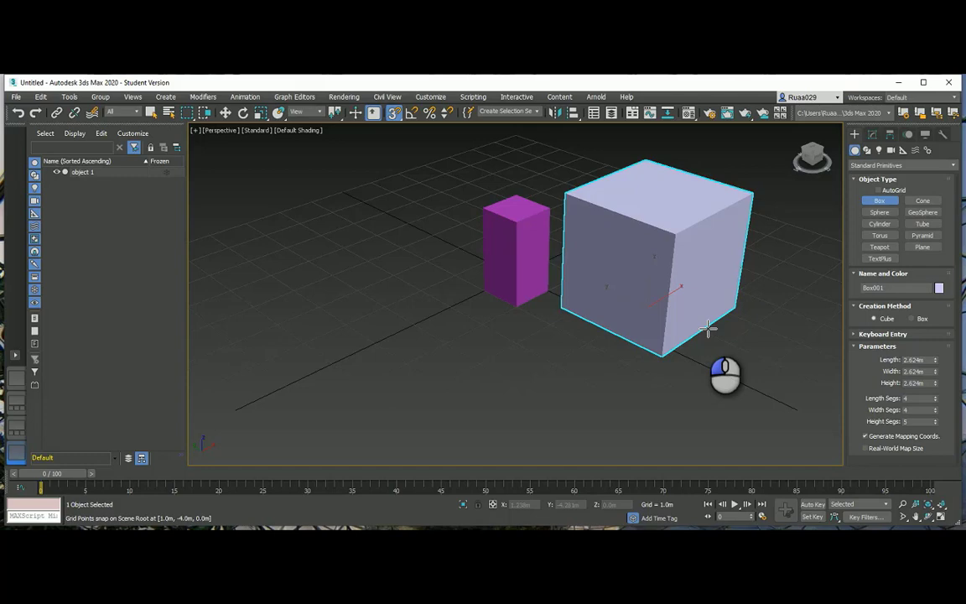
{"action": "left_click_drag", "start_coordinate": [708, 329], "coordinate": [708, 330]}
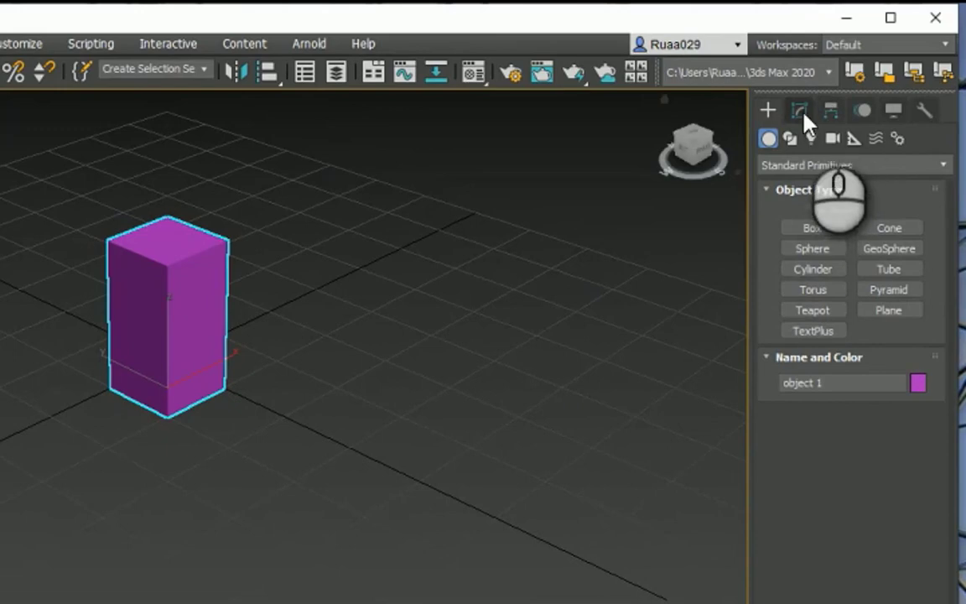
Step: Modify object 1 to a length of about 1.52 m, a width of 1.85 m and a height of 1.78 m
{"action": "left_click", "coordinate": [800, 116]}
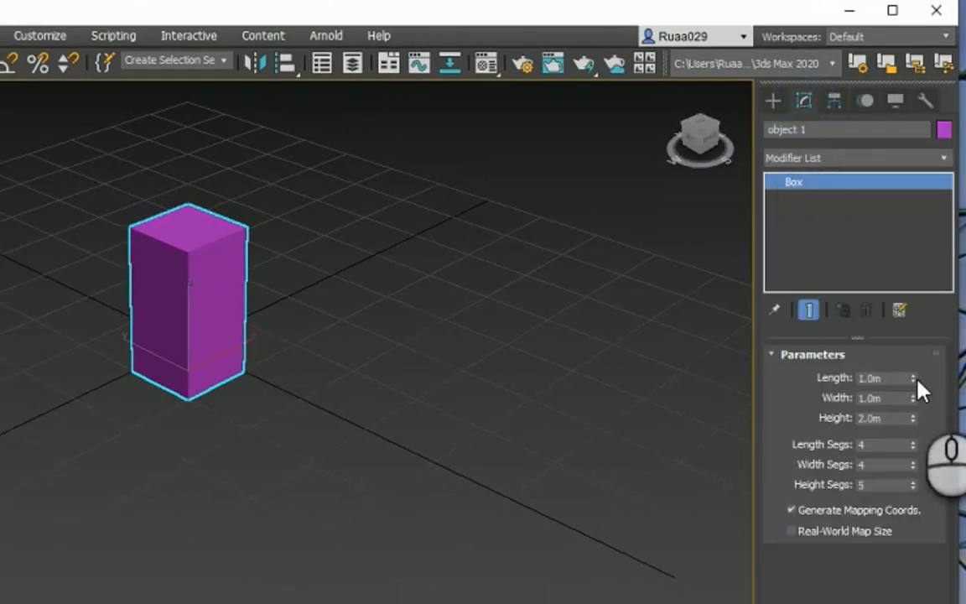
{"action": "left_click_drag", "start_coordinate": [914, 379], "coordinate": [923, 335]}
{"action": "left_click_drag", "start_coordinate": [914, 399], "coordinate": [929, 319]}
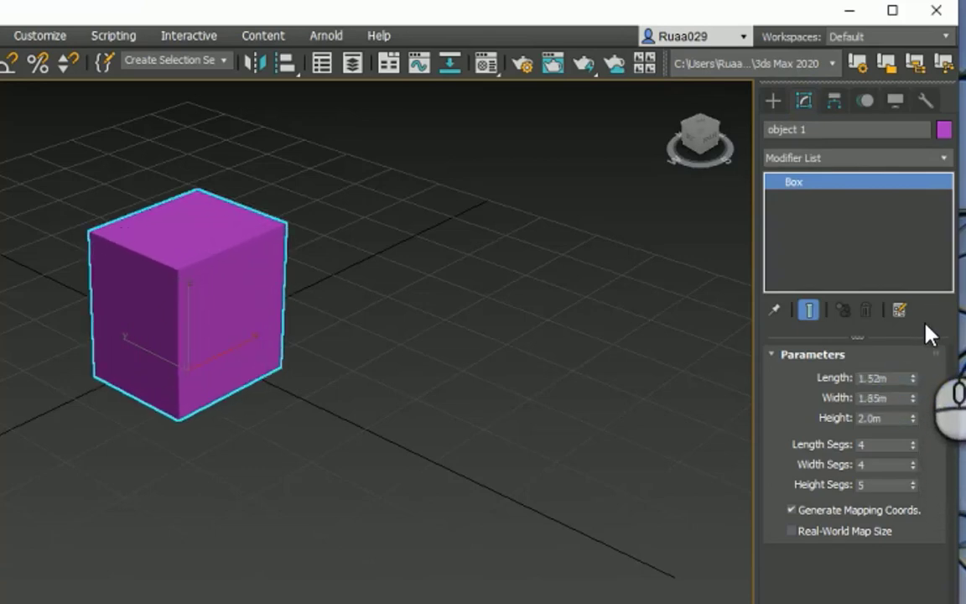
{"action": "mouse_move", "coordinate": [913, 420]}
{"action": "left_mouse_down"}
{"action": "mouse_move", "coordinate": [916, 366]}
{"action": "mouse_move", "coordinate": [913, 429]}
{"action": "left_mouse_up"}
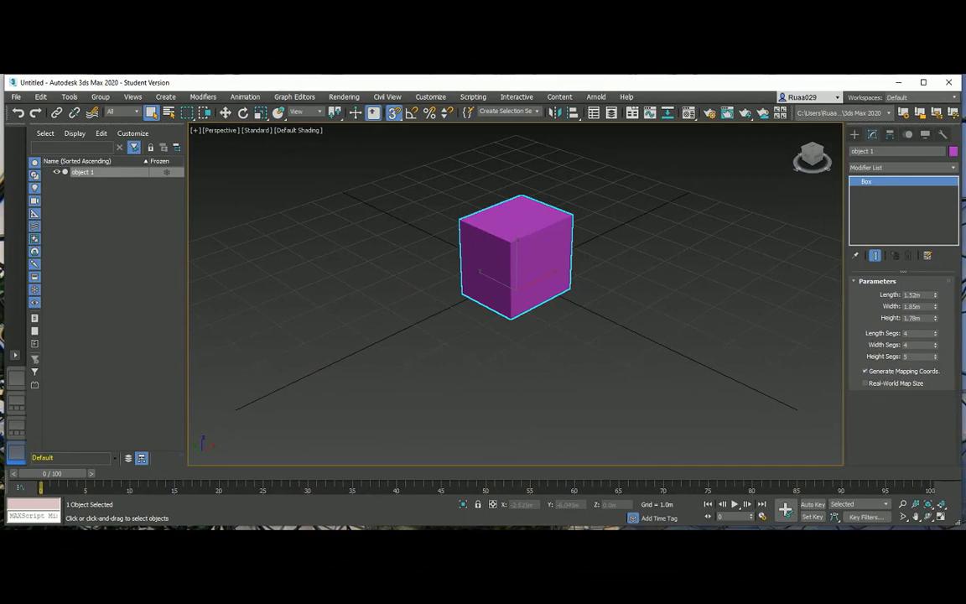
Step: Create a sphere from its center on a grid point beside the purple box and set its radius to 1.0 m
{"action": "left_click", "coordinate": [855, 136]}
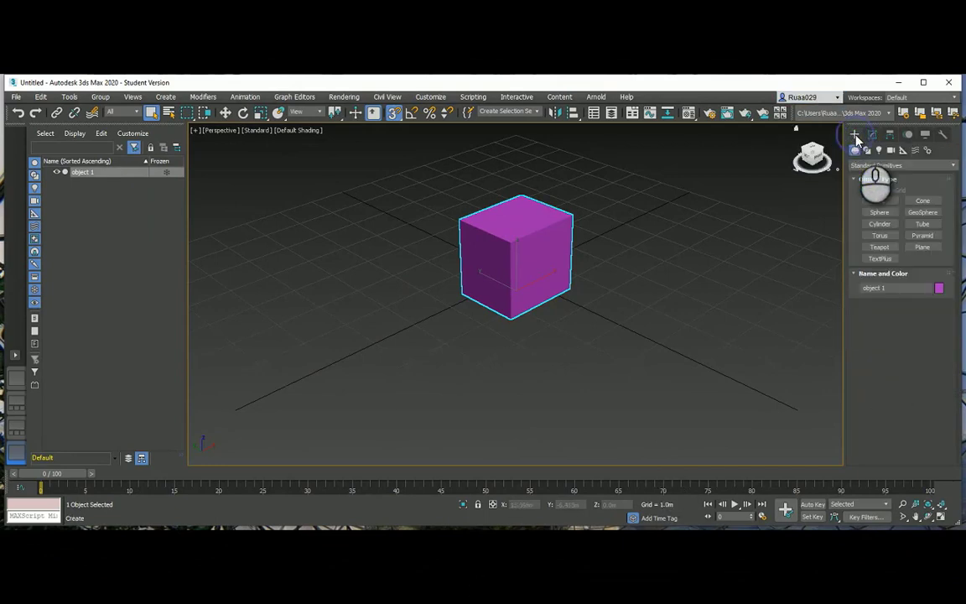
{"action": "left_click", "coordinate": [879, 200]}
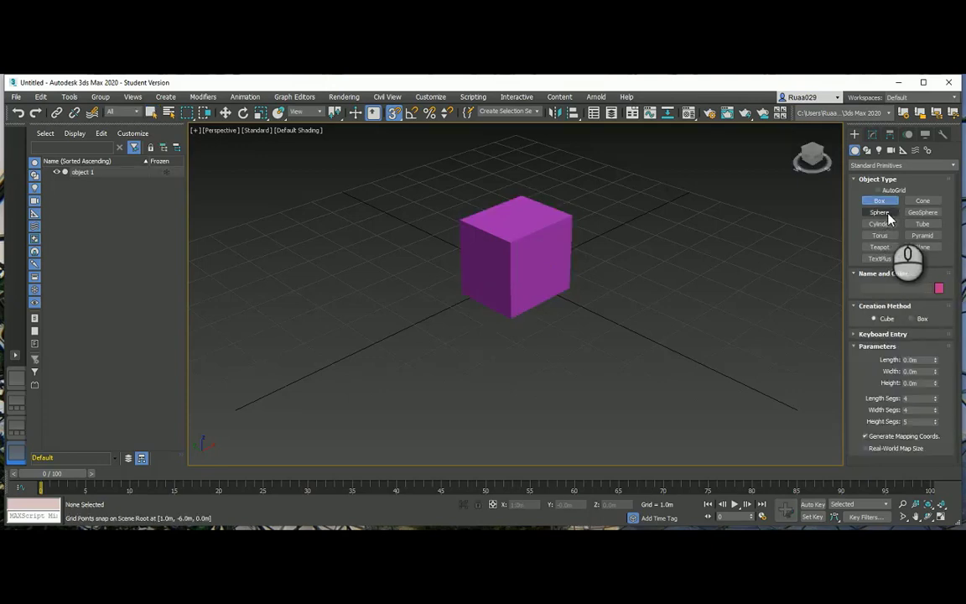
{"action": "left_click", "coordinate": [887, 215]}
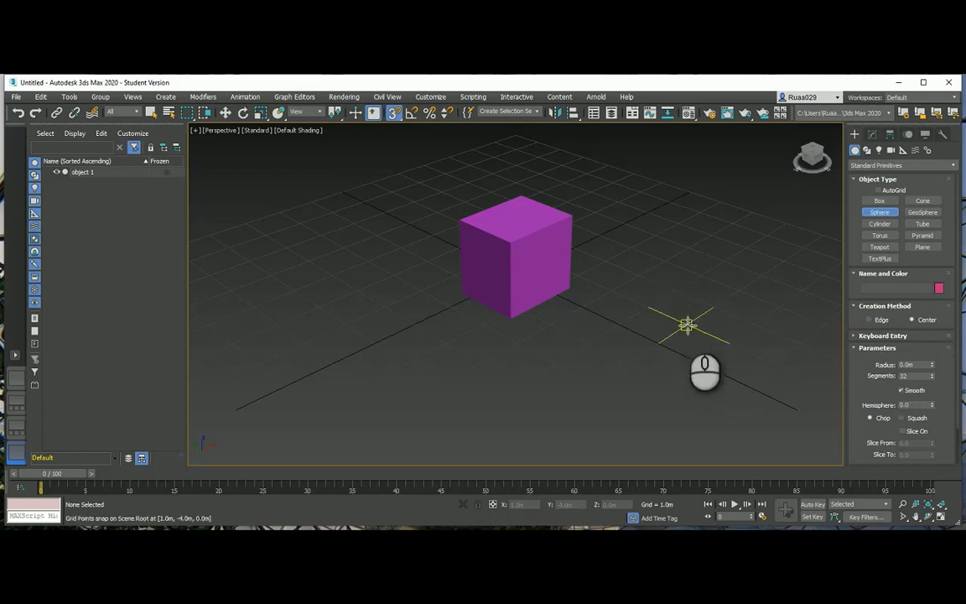
{"action": "left_click_drag", "start_coordinate": [686, 326], "coordinate": [729, 385]}
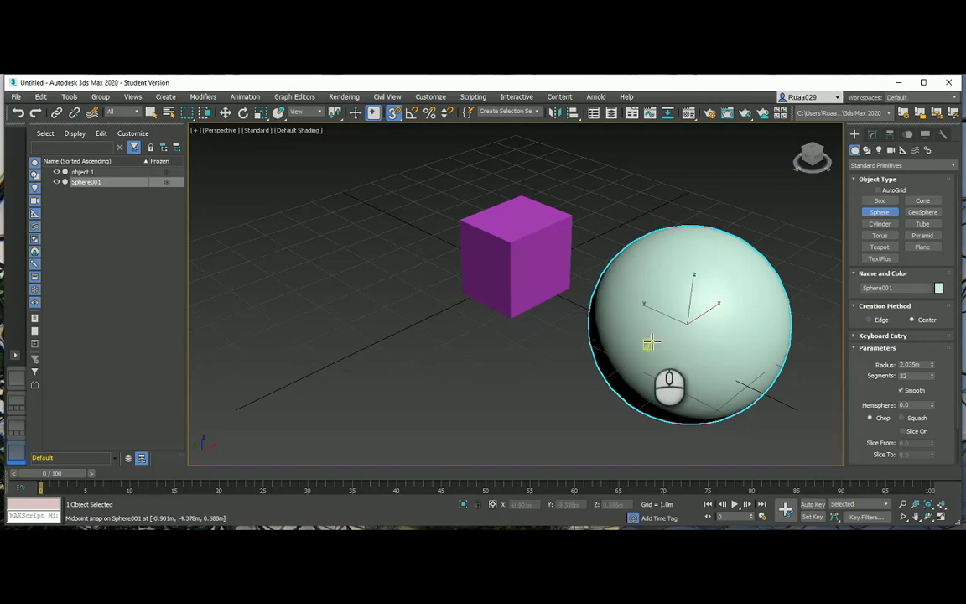
{"action": "double_click", "coordinate": [914, 365]}
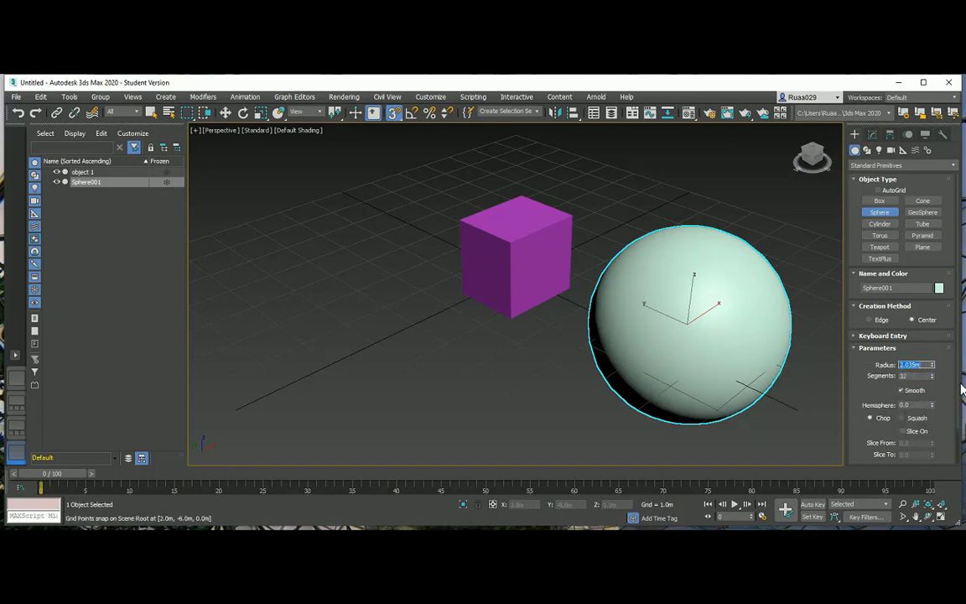
{"action": "key", "text": "Return"}
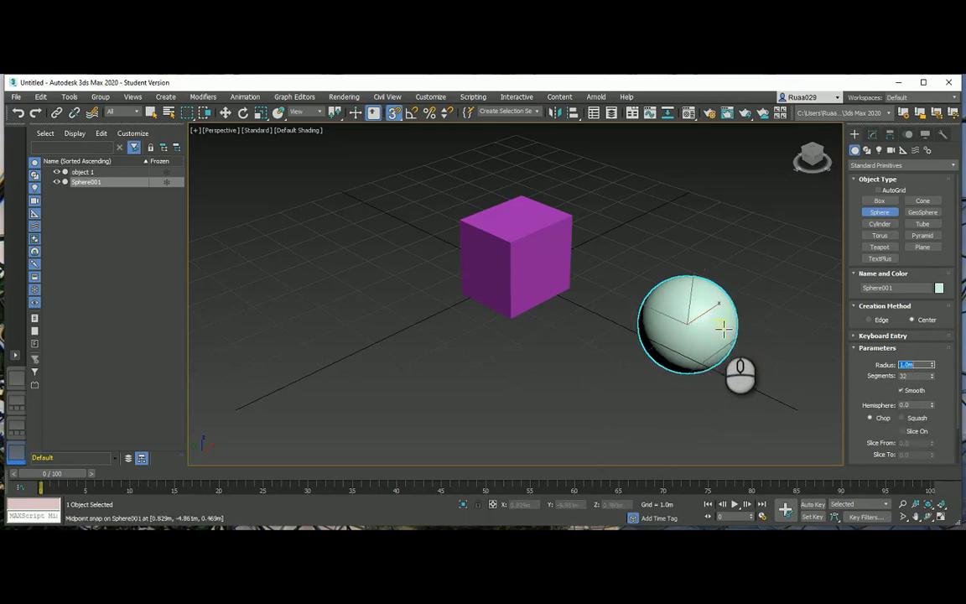
Step: Display edged faces in the viewport and set the sphere's segments to 43
{"action": "key", "text": "F4"}
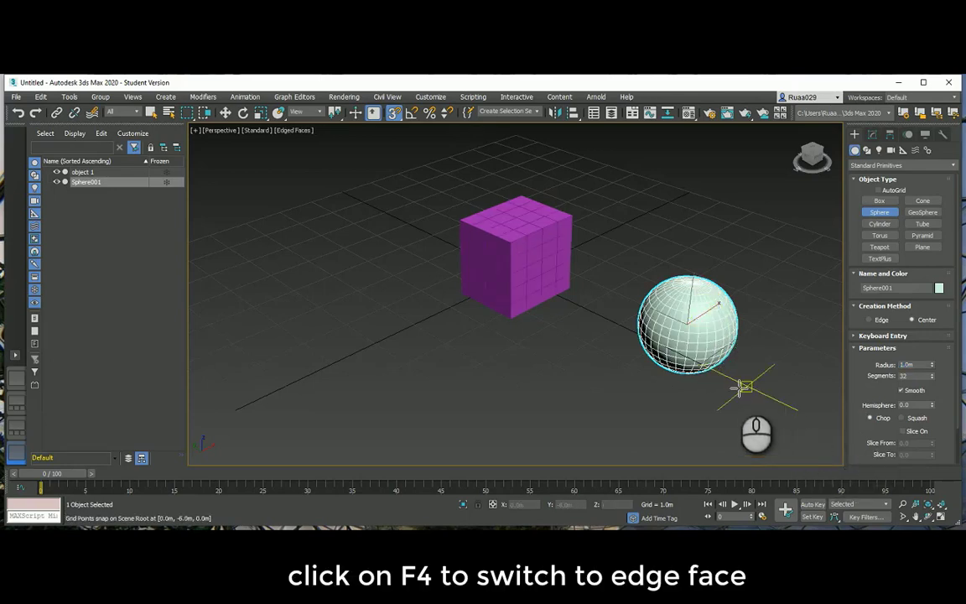
{"action": "key", "text": "F4"}
{"action": "key", "text": "F4"}
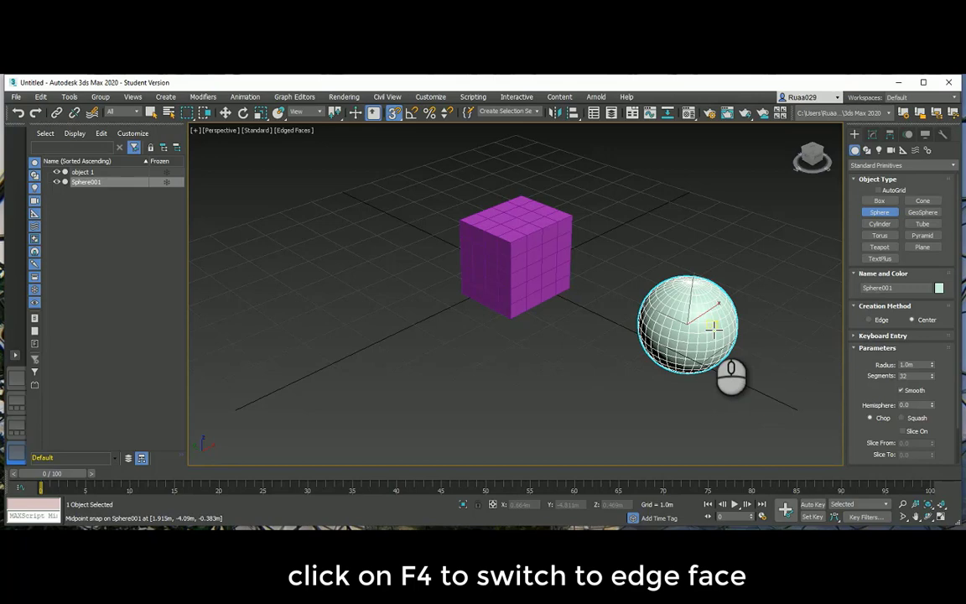
{"action": "left_click", "coordinate": [917, 377]}
{"action": "mouse_move", "coordinate": [931, 376]}
{"action": "left_mouse_down"}
{"action": "mouse_move", "coordinate": [933, 365]}
{"action": "mouse_move", "coordinate": [935, 394]}
{"action": "mouse_move", "coordinate": [931, 369]}
{"action": "left_mouse_up"}
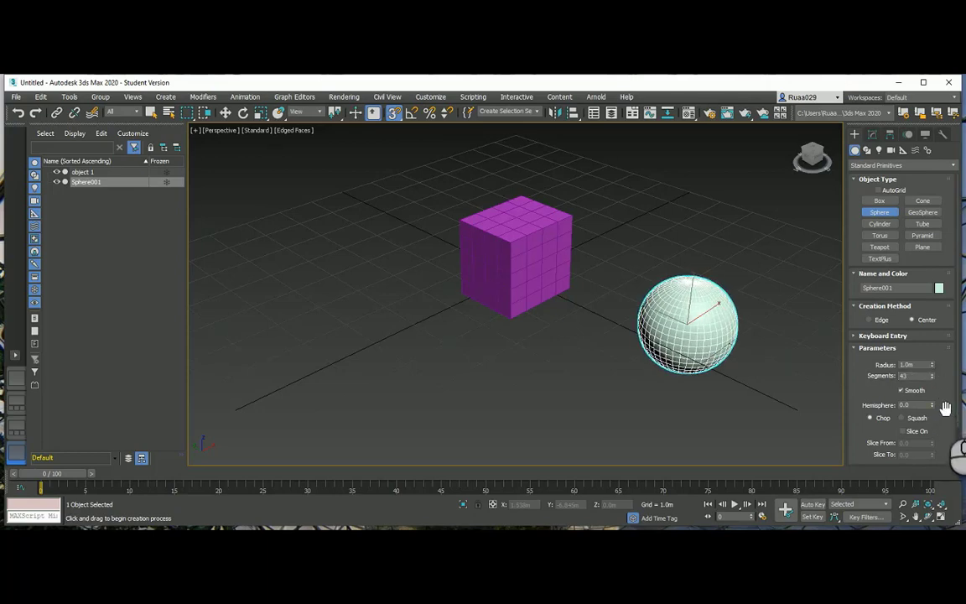
{"action": "scroll", "coordinate": [945, 407], "scroll_direction": "down", "scroll_amount": 3}
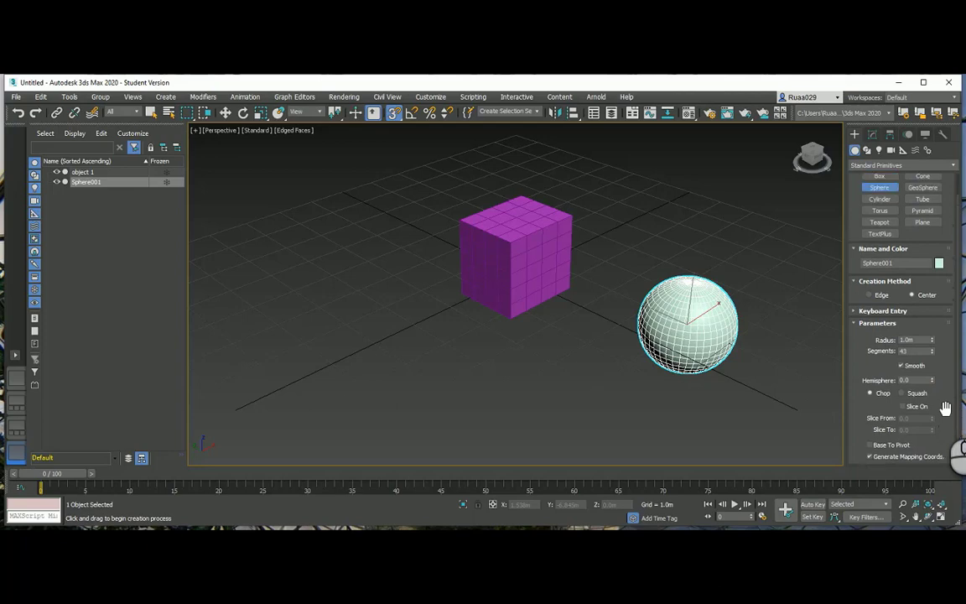
{"action": "scroll", "coordinate": [945, 408], "scroll_direction": "up", "scroll_amount": 3}
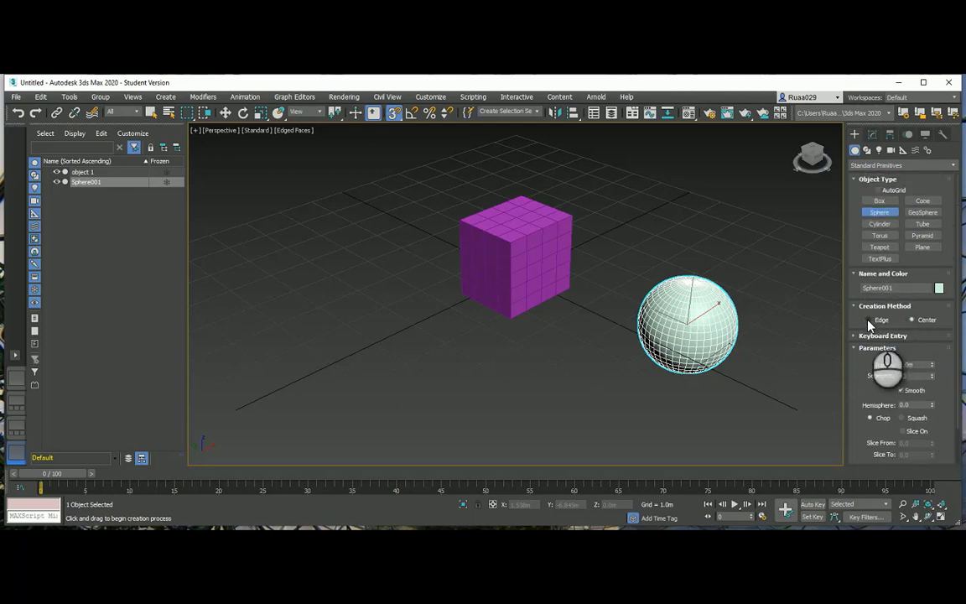
Step: Draw a second sphere about 1.36 m in radius with the Edge creation method, on the box's other side, and enlarge its radius
{"action": "left_click", "coordinate": [871, 321]}
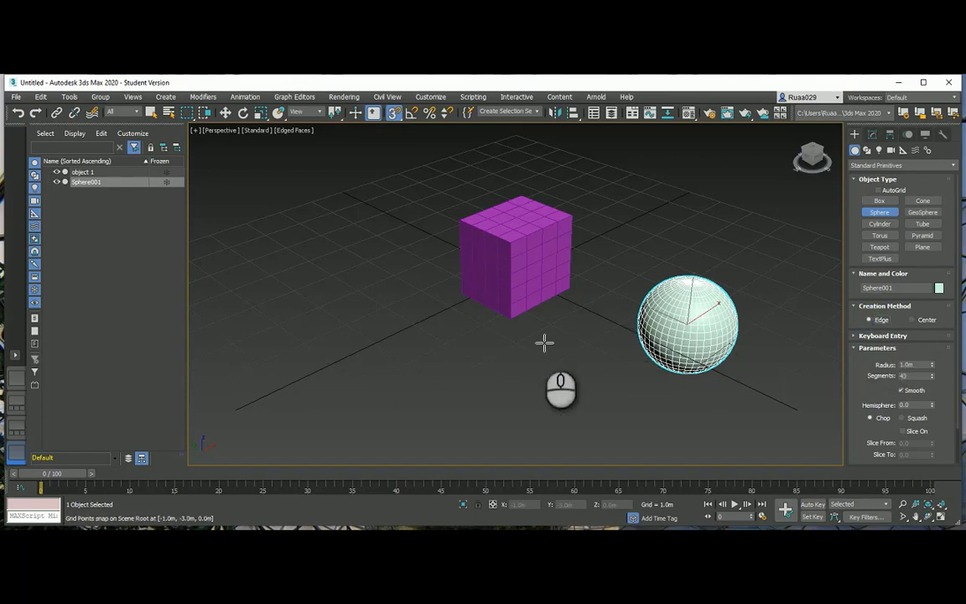
{"action": "left_click_drag", "start_coordinate": [354, 387], "coordinate": [411, 313]}
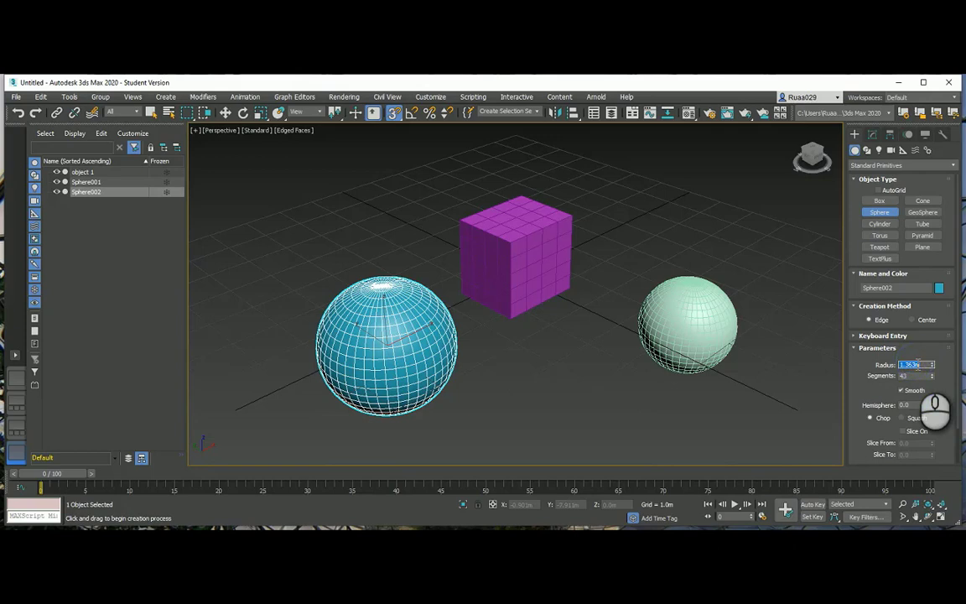
{"action": "key", "text": "Return"}
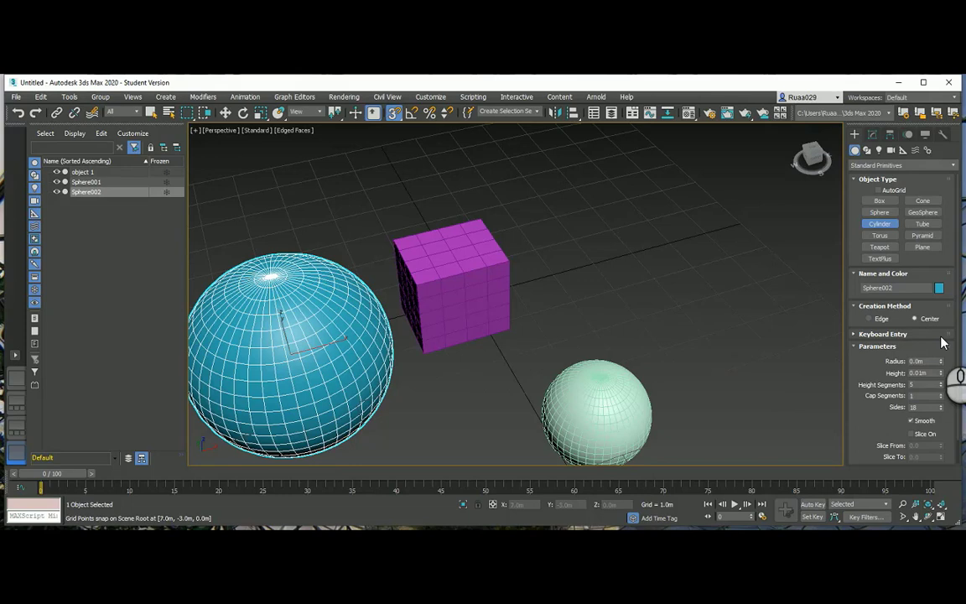
Step: Create a cylinder with a radius of 2.0 m from its center on a grid point along the axis beyond the purple box
{"action": "left_click", "coordinate": [881, 228]}
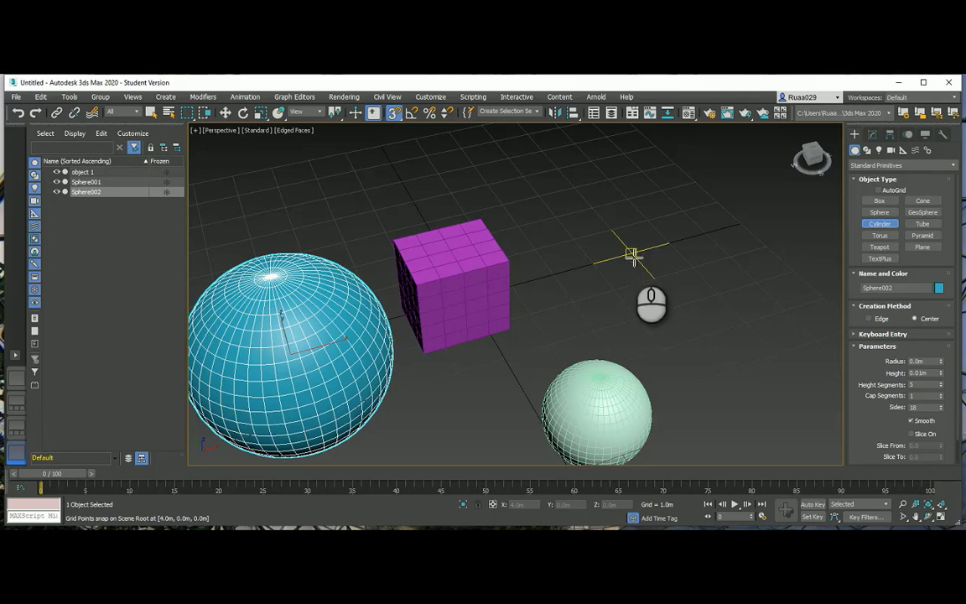
{"action": "left_click_drag", "start_coordinate": [631, 254], "coordinate": [699, 295]}
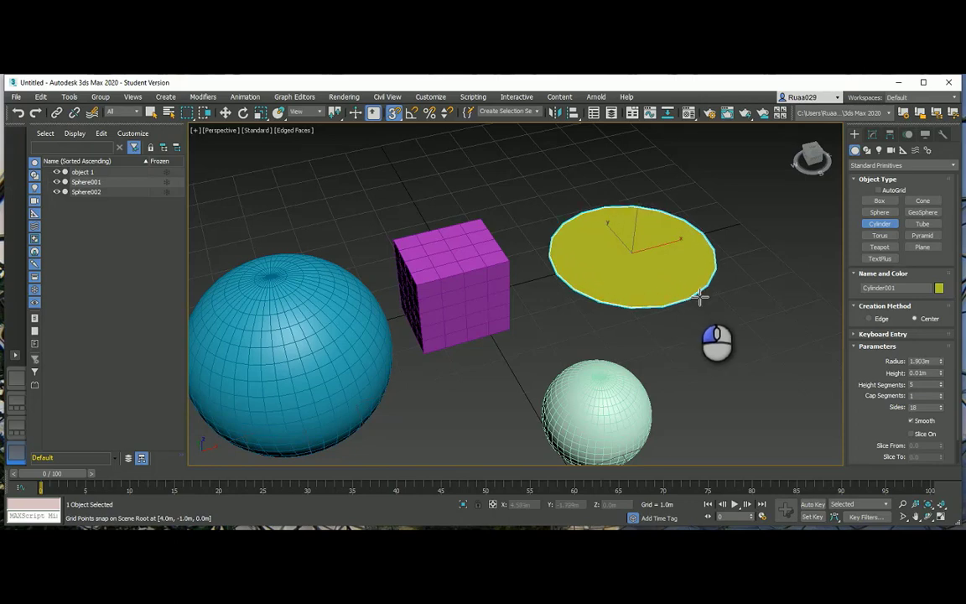
{"action": "mouse_move", "coordinate": [700, 295]}
{"action": "left_mouse_down"}
{"action": "mouse_move", "coordinate": [704, 302]}
{"action": "mouse_move", "coordinate": [688, 290]}
{"action": "mouse_move", "coordinate": [696, 305]}
{"action": "mouse_move", "coordinate": [668, 286]}
{"action": "mouse_move", "coordinate": [685, 307]}
{"action": "left_mouse_up"}
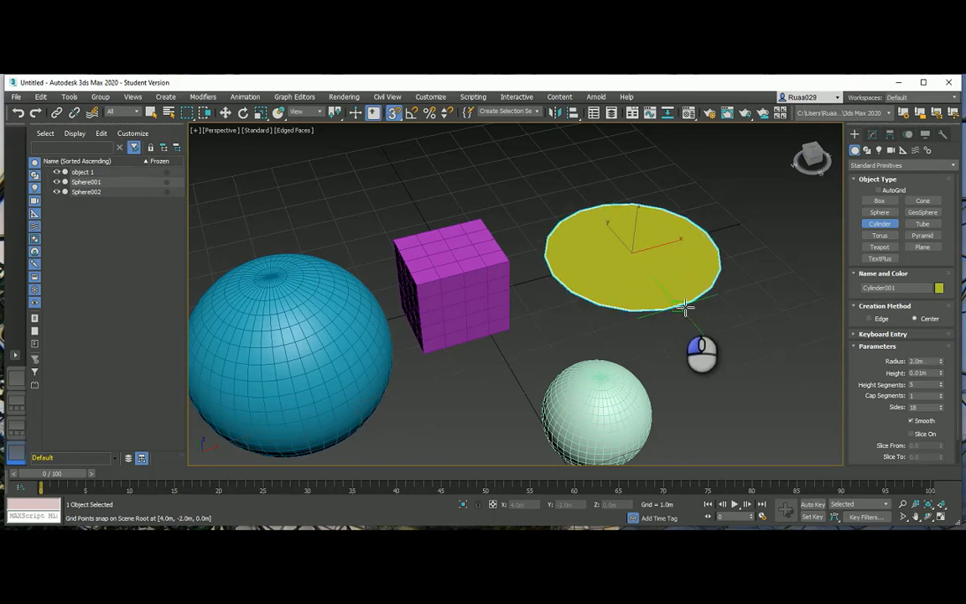
{"action": "left_click_drag", "start_coordinate": [685, 307], "coordinate": [685, 307]}
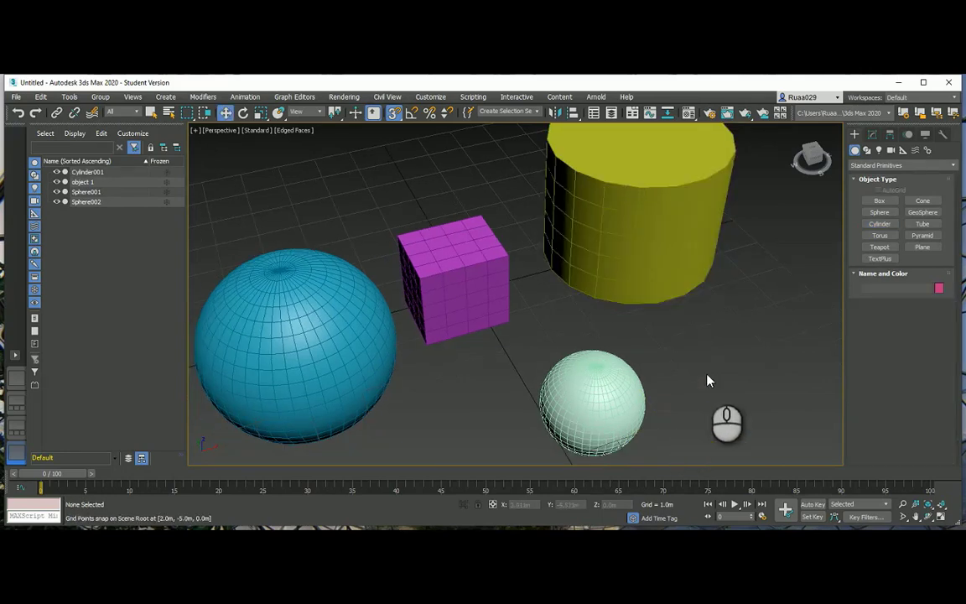
Step: Create a torus beside the small sphere with radius 1 about 1.94 m and radius 2 about 0.51 m, and restore default shading
{"action": "left_click", "coordinate": [878, 237]}
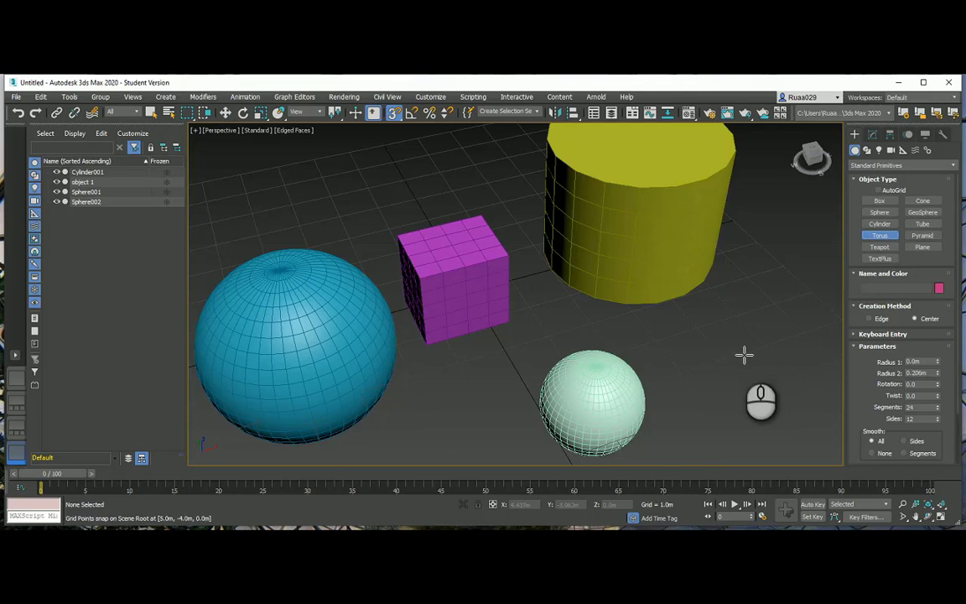
{"action": "left_click_drag", "start_coordinate": [740, 352], "coordinate": [811, 453]}
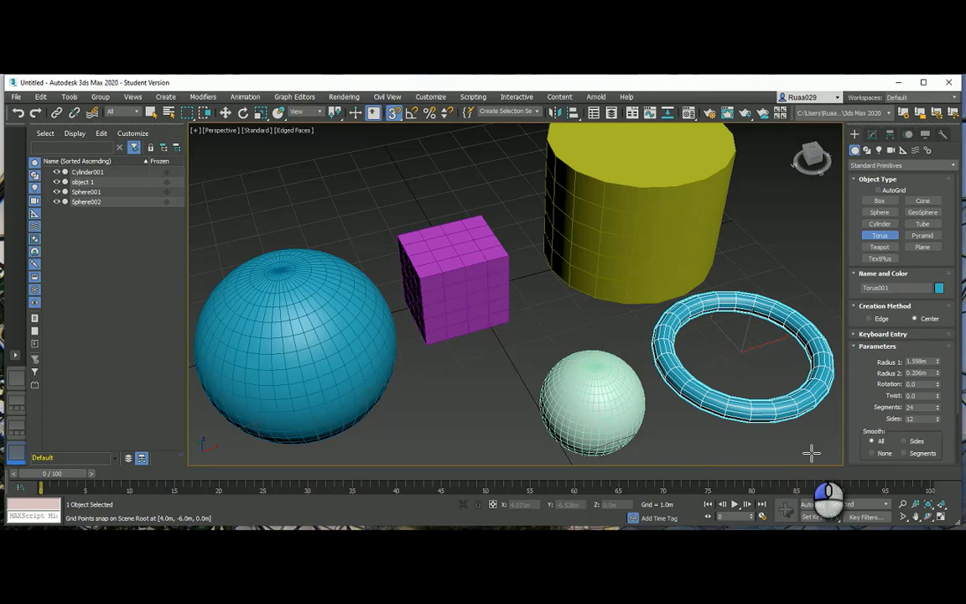
{"action": "left_click_drag", "start_coordinate": [810, 452], "coordinate": [809, 453]}
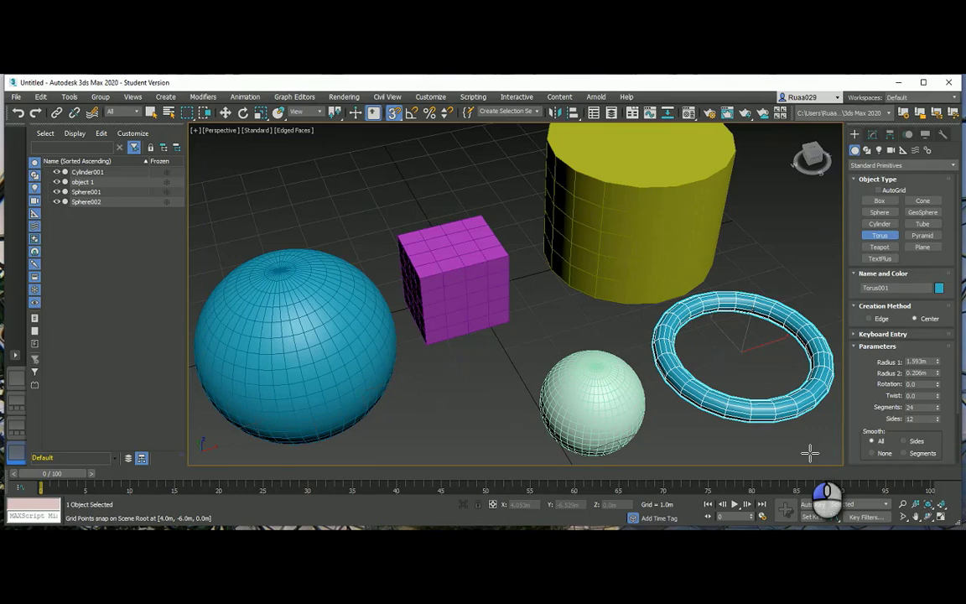
{"action": "mouse_move", "coordinate": [809, 452]}
{"action": "left_mouse_down"}
{"action": "mouse_move", "coordinate": [789, 414]}
{"action": "mouse_move", "coordinate": [815, 445]}
{"action": "left_mouse_up"}
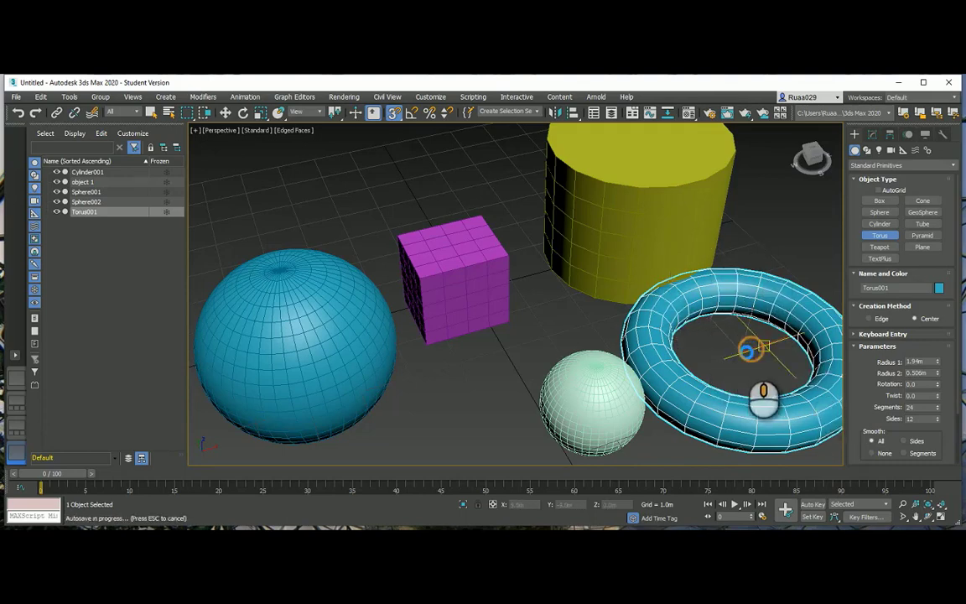
{"action": "middle_click_drag", "start_coordinate": [750, 344], "coordinate": [672, 347]}
{"action": "scroll", "coordinate": [726, 343], "scroll_direction": "down", "scroll_amount": 5}
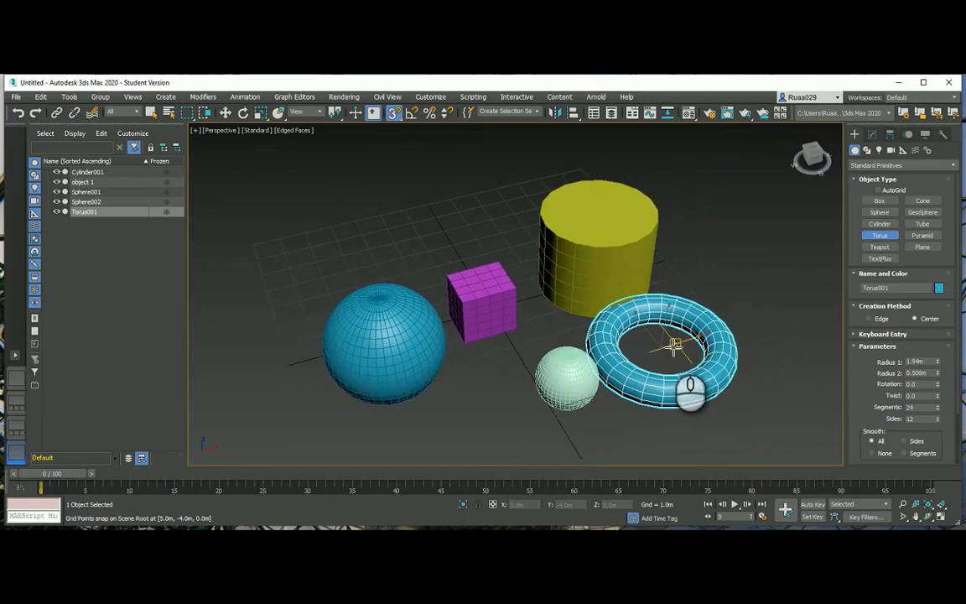
{"action": "key", "text": "F4"}
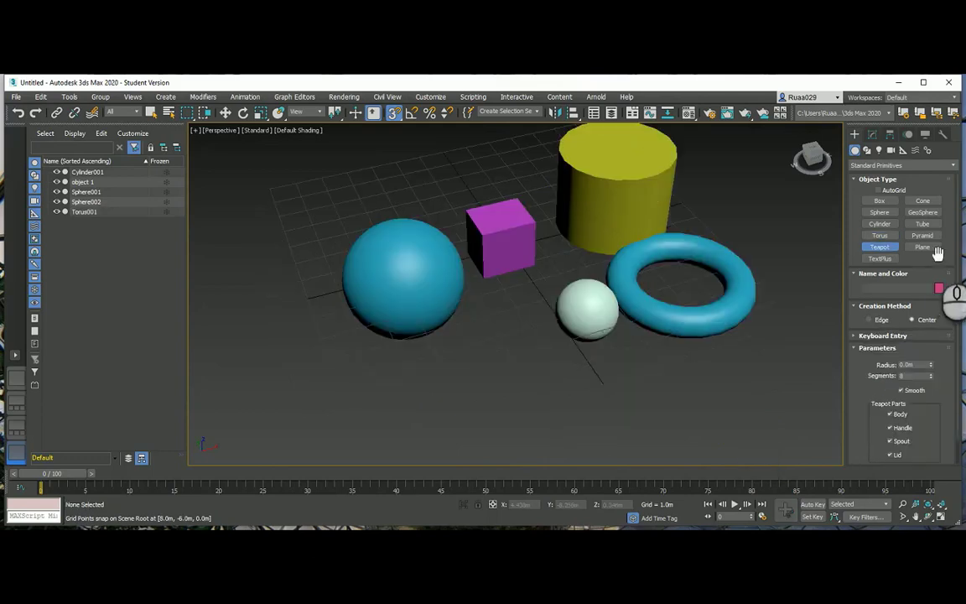
Step: Create a teapot from its center in front of the large blue sphere and reduce its radius to about 1.22 m
{"action": "left_click", "coordinate": [880, 249]}
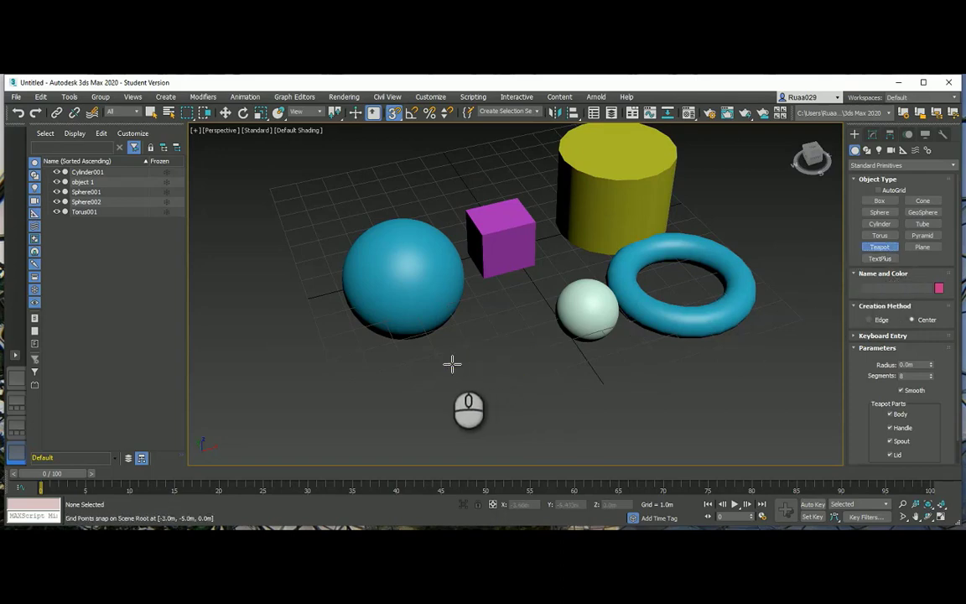
{"action": "left_click_drag", "start_coordinate": [444, 360], "coordinate": [515, 383]}
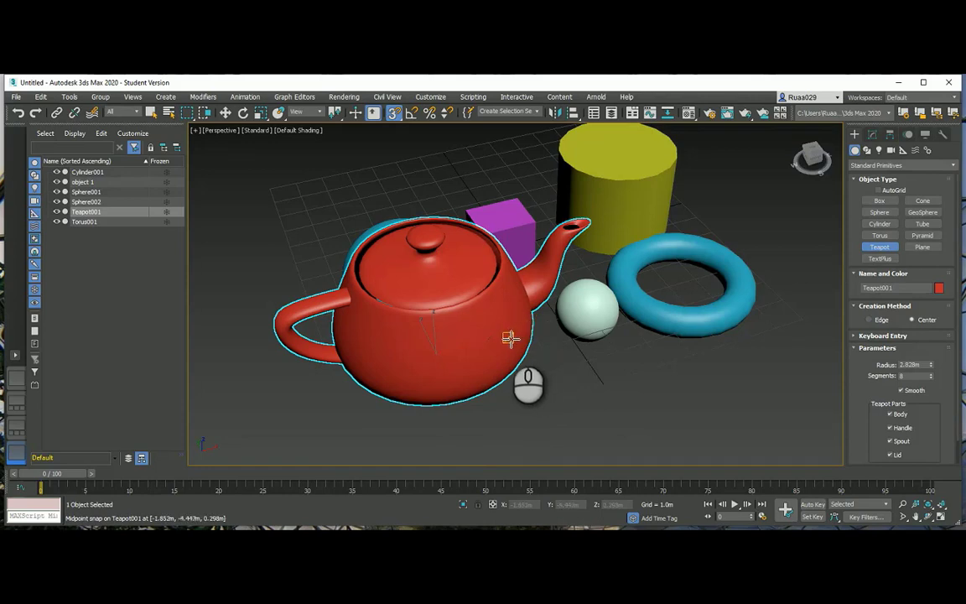
{"action": "middle_click_drag", "start_coordinate": [480, 337], "coordinate": [557, 336], "text": "alt"}
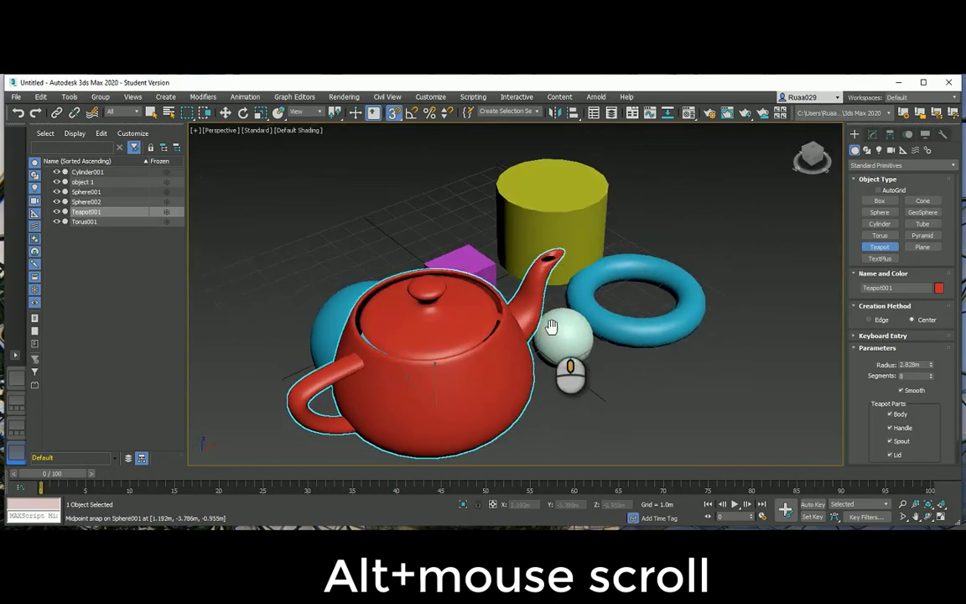
{"action": "left_click_drag", "start_coordinate": [929, 369], "coordinate": [929, 396]}
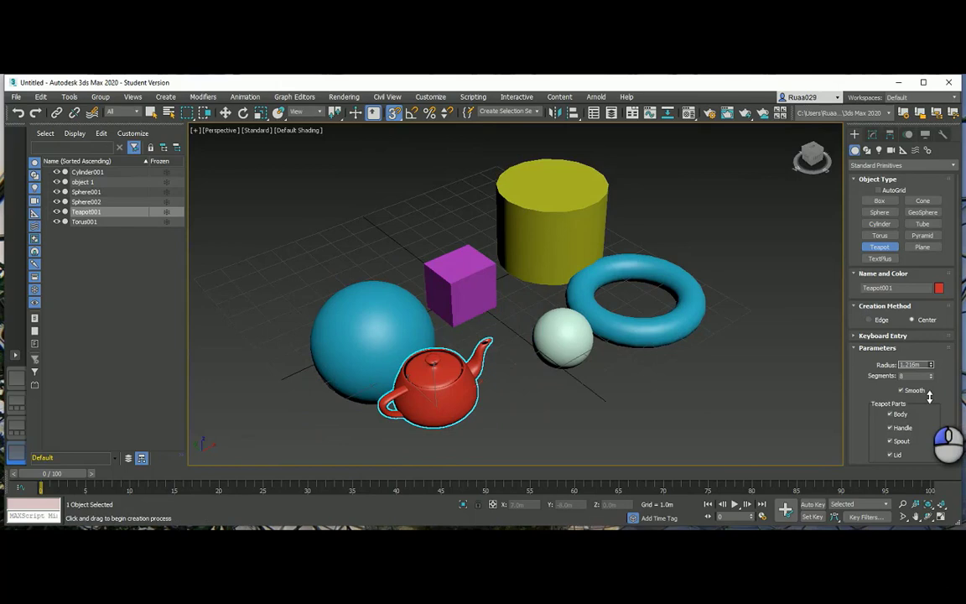
{"action": "left_click", "coordinate": [884, 248]}
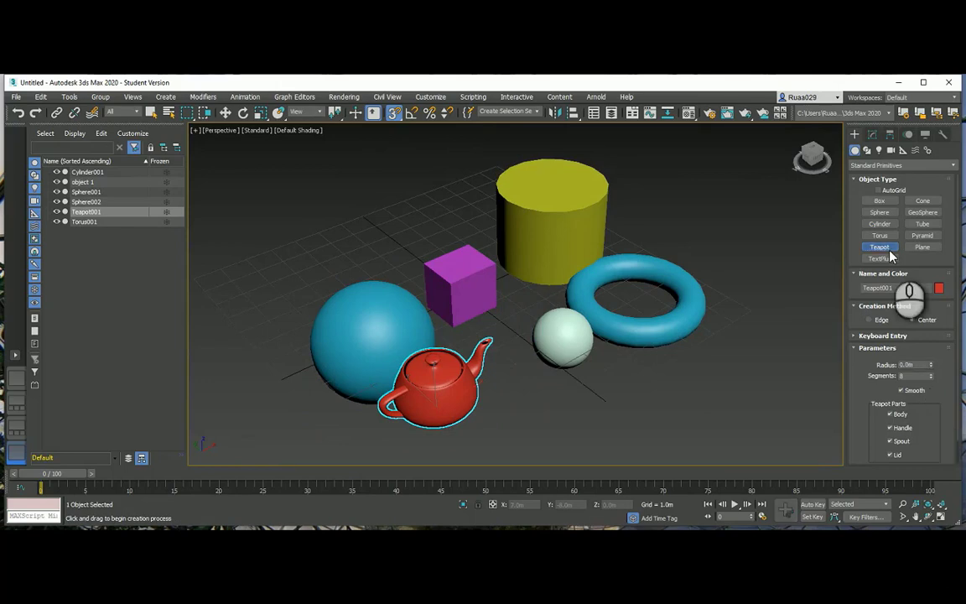
Step: Create a cone on a grid point beyond the large blue sphere with radius 1 of 2.0 m, radius 2 of 1.0 m and height 4.0 m
{"action": "left_click", "coordinate": [923, 202]}
{"action": "scroll", "coordinate": [575, 339], "scroll_direction": "up", "scroll_amount": 2}
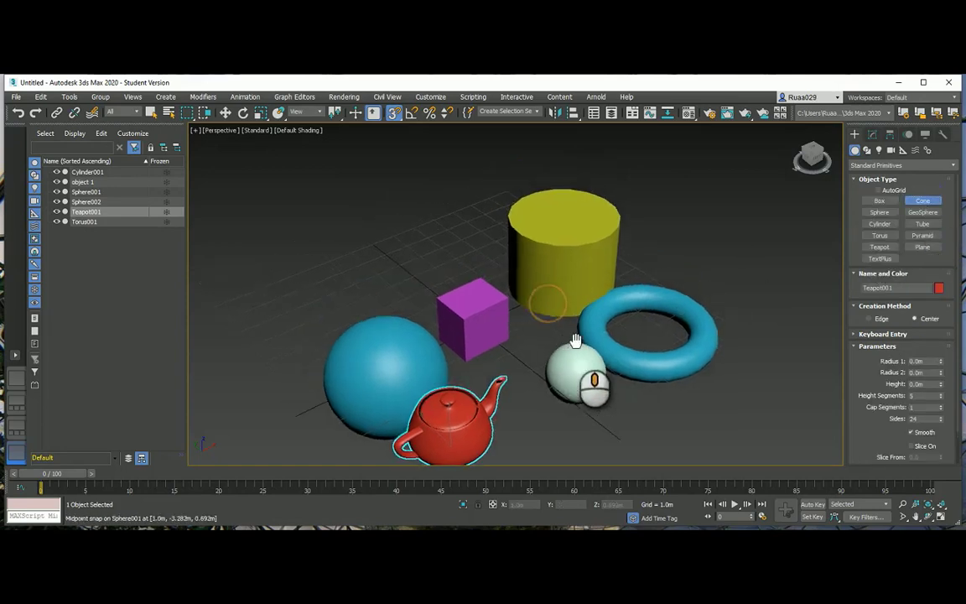
{"action": "middle_click_drag", "start_coordinate": [575, 340], "coordinate": [543, 324]}
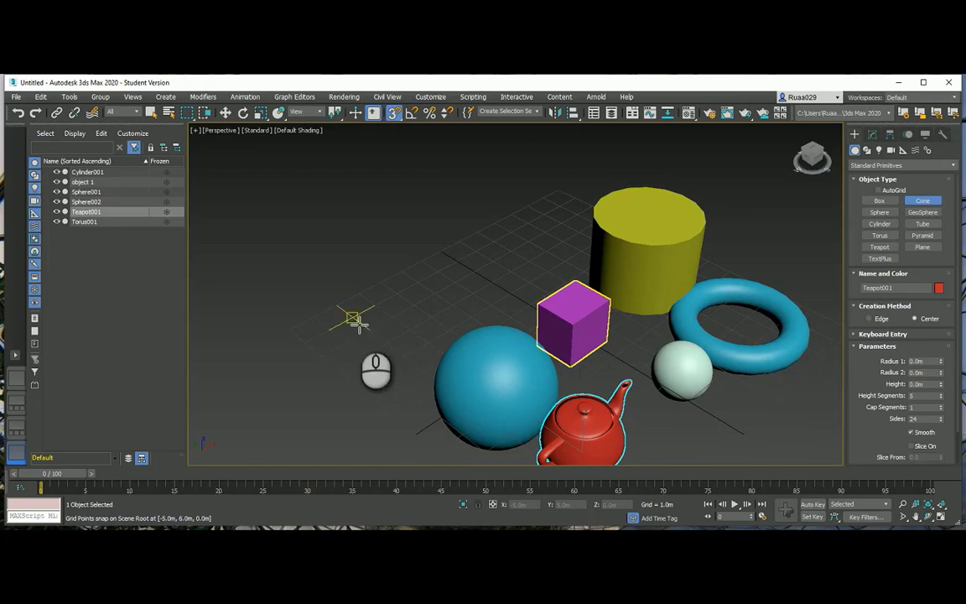
{"action": "left_click_drag", "start_coordinate": [353, 319], "coordinate": [394, 339]}
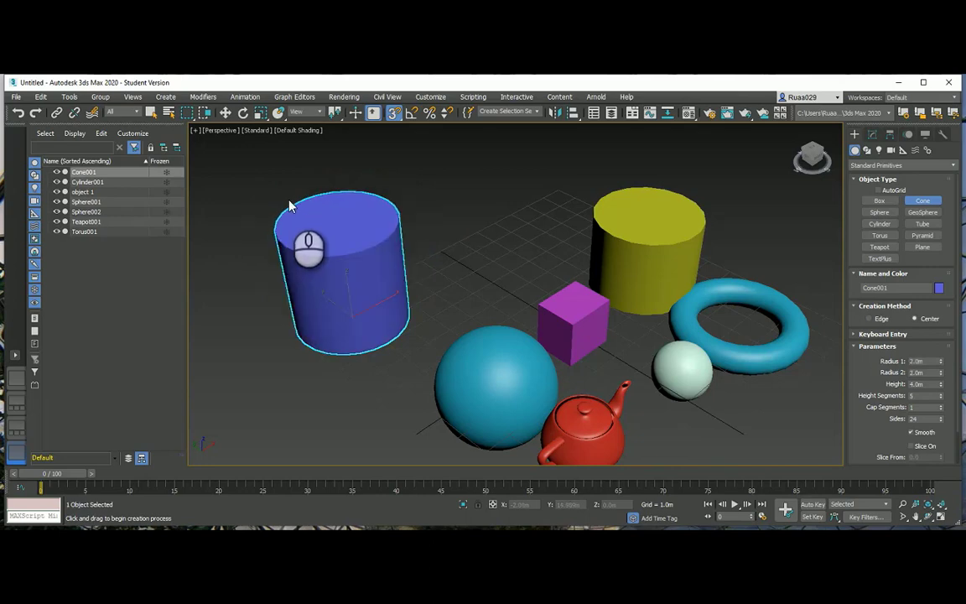
{"action": "left_click", "coordinate": [347, 241]}
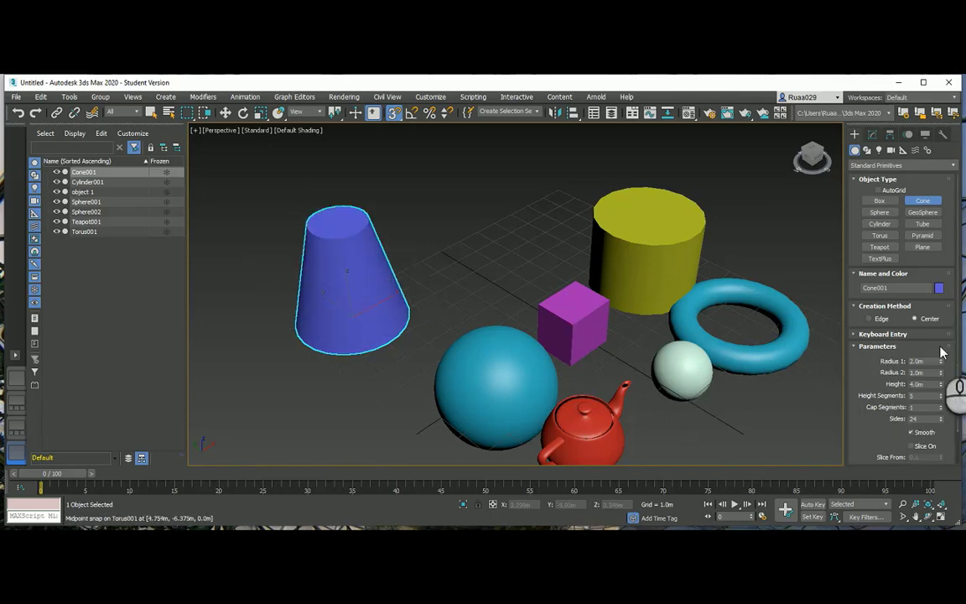
Step: Adjust the cone to about 2.19 m for radius 1, 0.32 m for radius 2 and 3.89 m in height
{"action": "left_click_drag", "start_coordinate": [942, 364], "coordinate": [937, 336]}
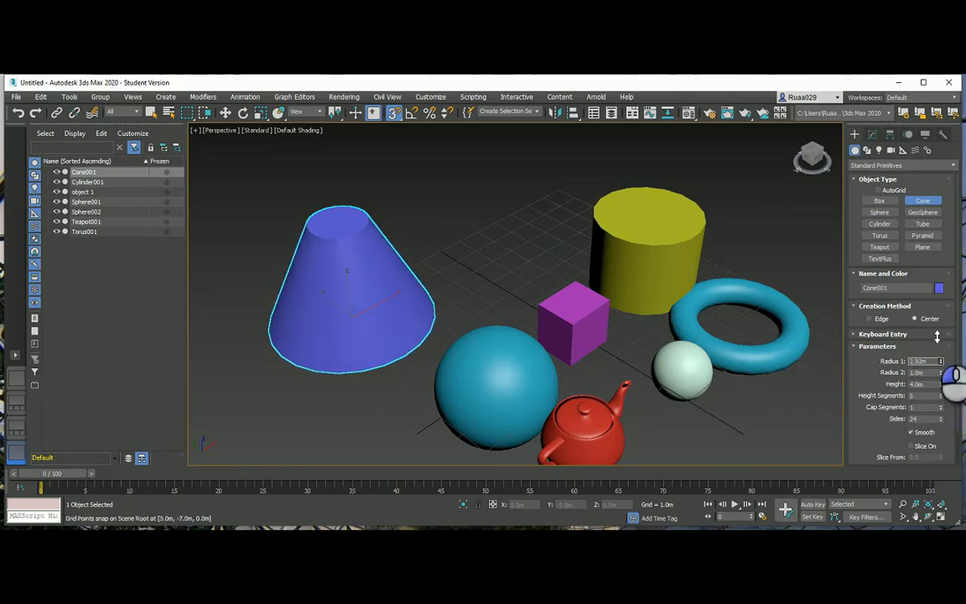
{"action": "mouse_move", "coordinate": [941, 374]}
{"action": "left_mouse_down"}
{"action": "mouse_move", "coordinate": [939, 347]}
{"action": "mouse_move", "coordinate": [935, 357]}
{"action": "left_mouse_up"}
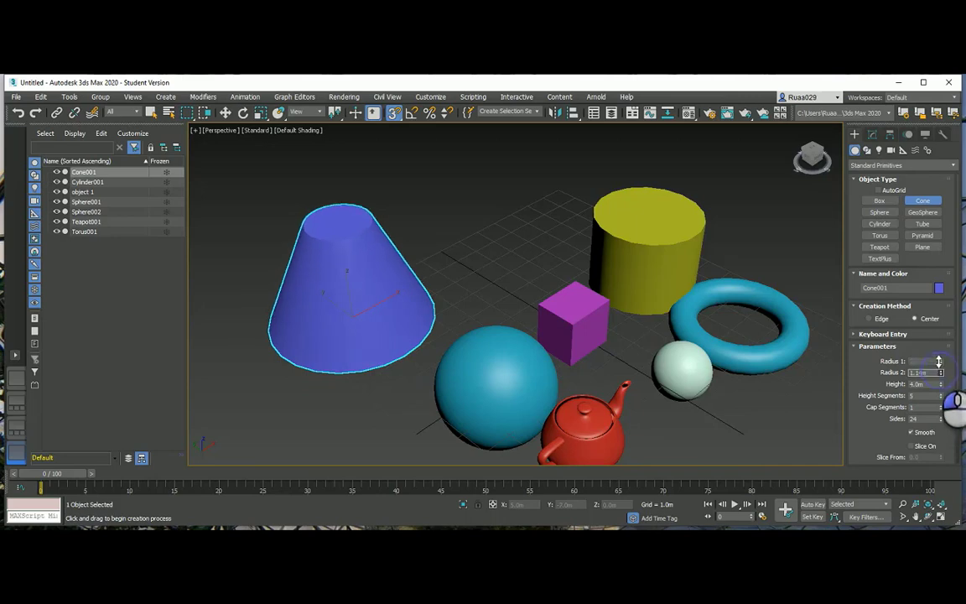
{"action": "left_click_drag", "start_coordinate": [940, 373], "coordinate": [937, 405]}
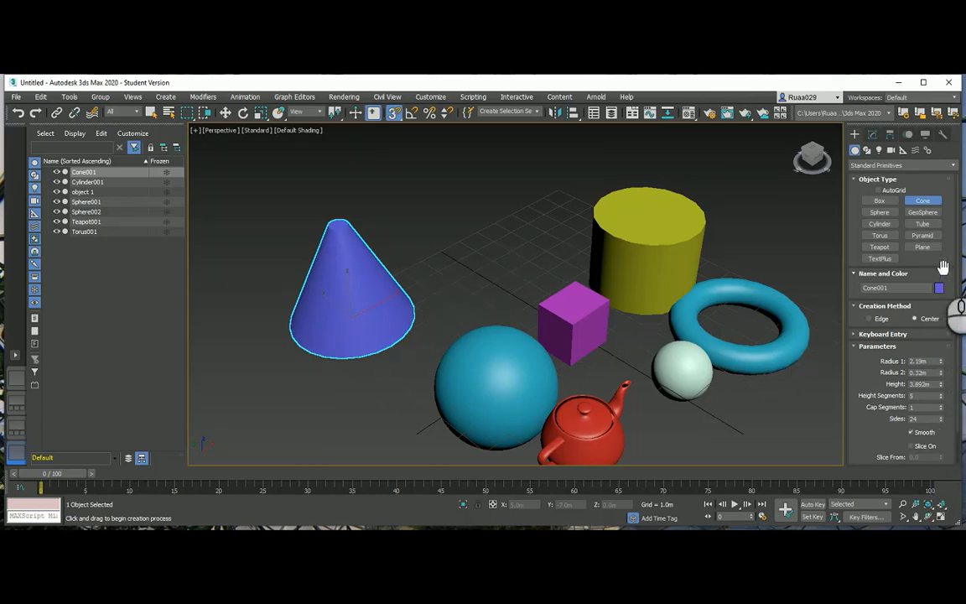
Step: Create a geosphere with a 2.0 m radius between the cone and cylinder, and show edged faces to compare its mesh with the large blue sphere's
{"action": "left_click", "coordinate": [928, 213]}
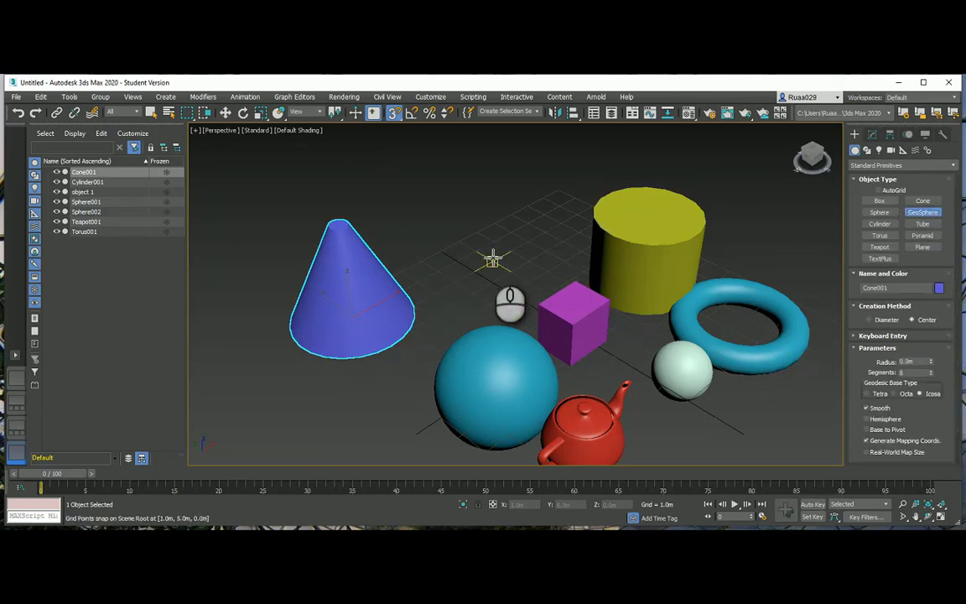
{"action": "left_click_drag", "start_coordinate": [492, 260], "coordinate": [525, 291]}
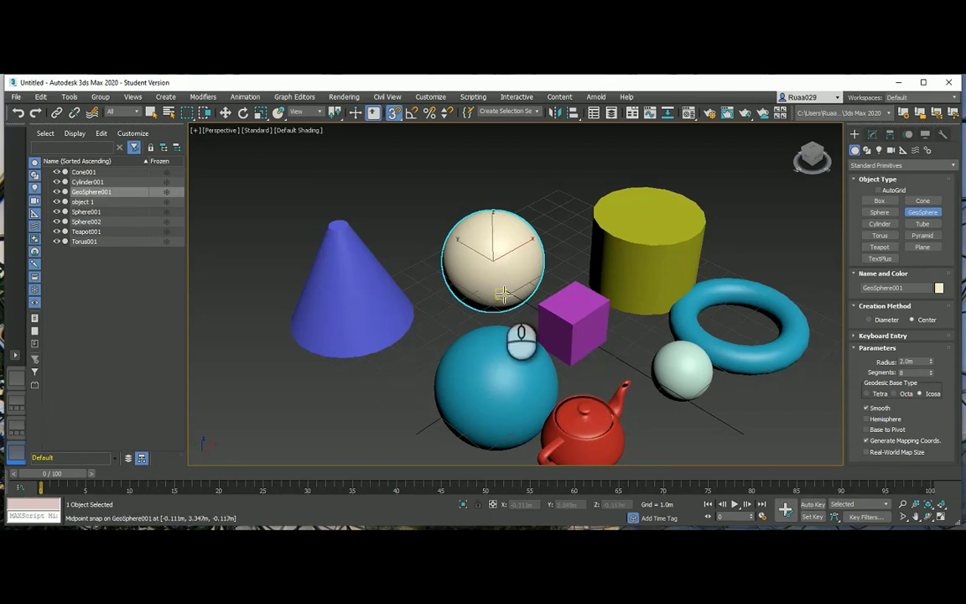
{"action": "left_click", "coordinate": [304, 134]}
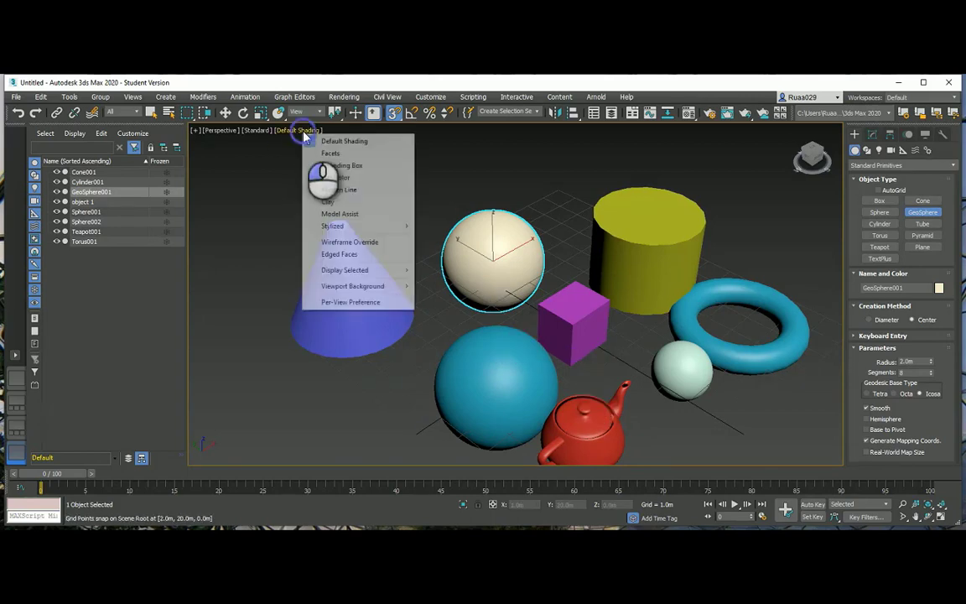
{"action": "left_click", "coordinate": [339, 254]}
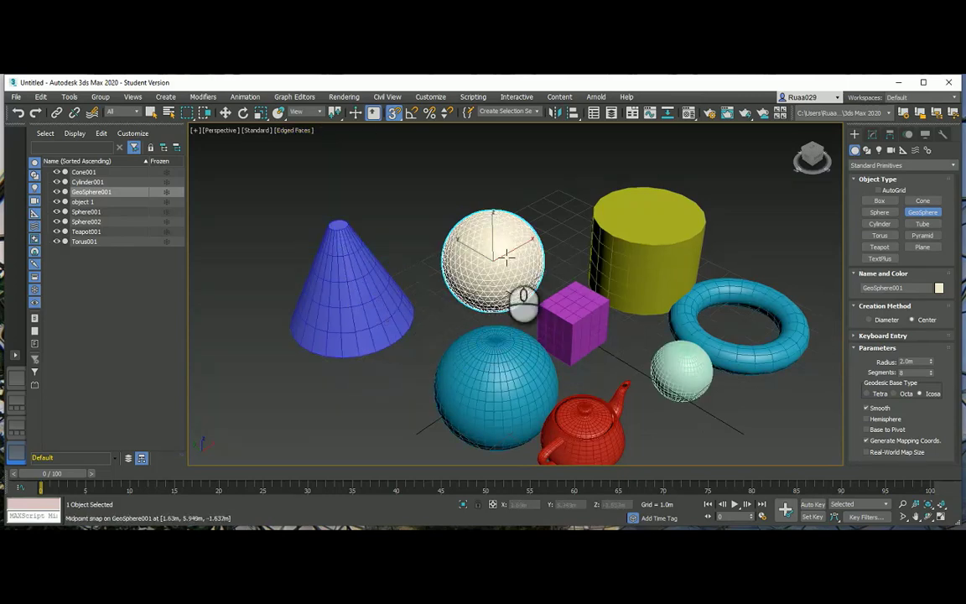
{"action": "scroll", "coordinate": [494, 260], "scroll_direction": "up", "scroll_amount": 4}
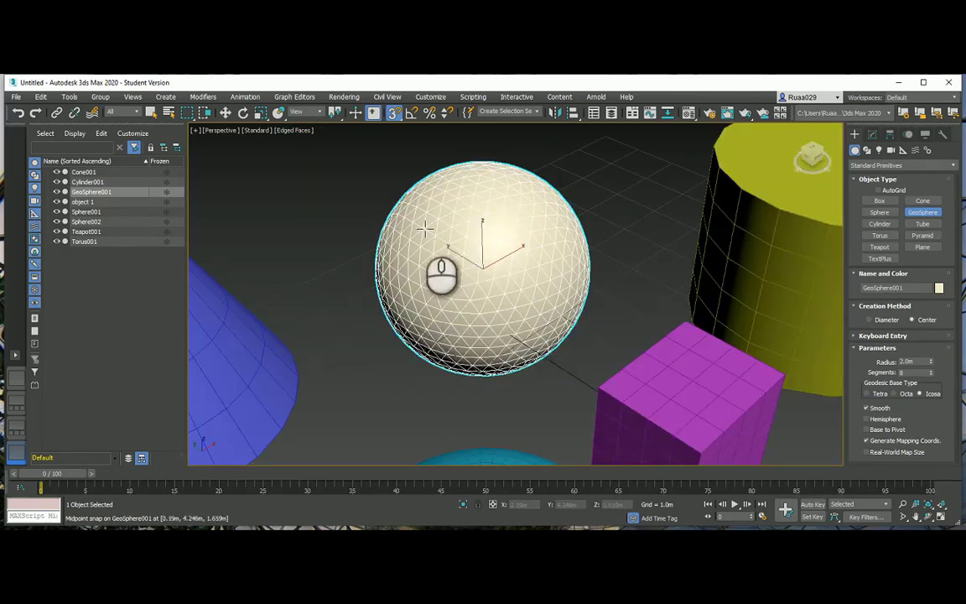
{"action": "scroll", "coordinate": [489, 268], "scroll_direction": "up", "scroll_amount": 2}
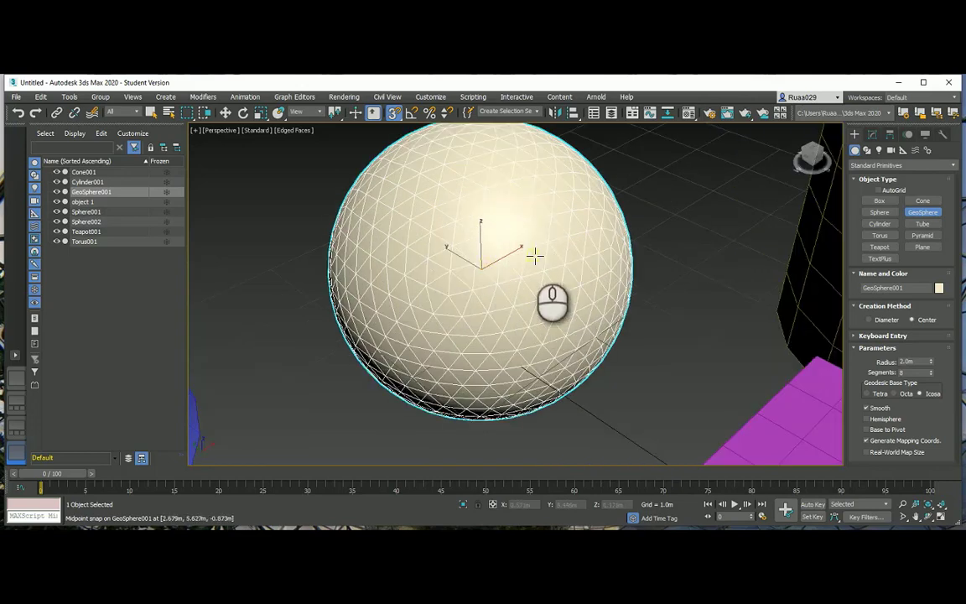
{"action": "scroll", "coordinate": [537, 253], "scroll_direction": "down", "scroll_amount": 5}
{"action": "scroll", "coordinate": [558, 387], "scroll_direction": "up", "scroll_amount": 3}
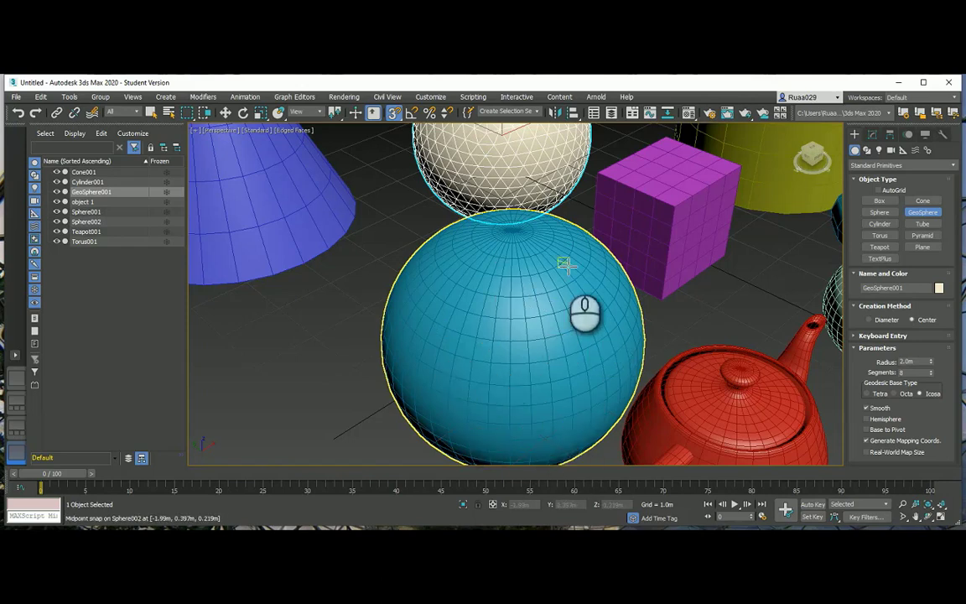
{"action": "middle_click_drag", "start_coordinate": [543, 222], "coordinate": [579, 285]}
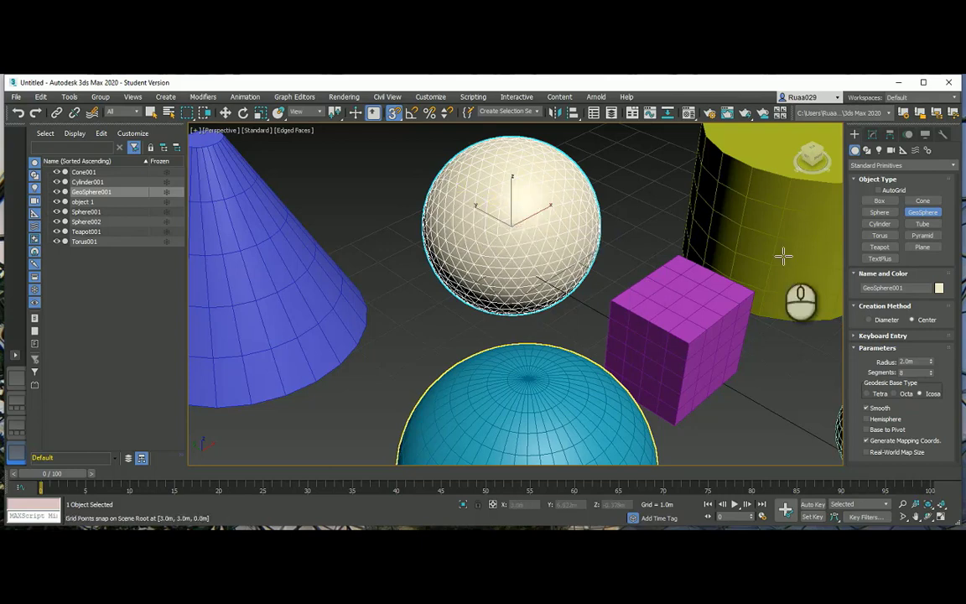
Step: Reduce the geosphere's radius to about 1.94 m and lower its segments to 1
{"action": "mouse_move", "coordinate": [934, 363]}
{"action": "left_mouse_down"}
{"action": "mouse_move", "coordinate": [931, 347]}
{"action": "mouse_move", "coordinate": [934, 381]}
{"action": "mouse_move", "coordinate": [933, 361]}
{"action": "left_mouse_up"}
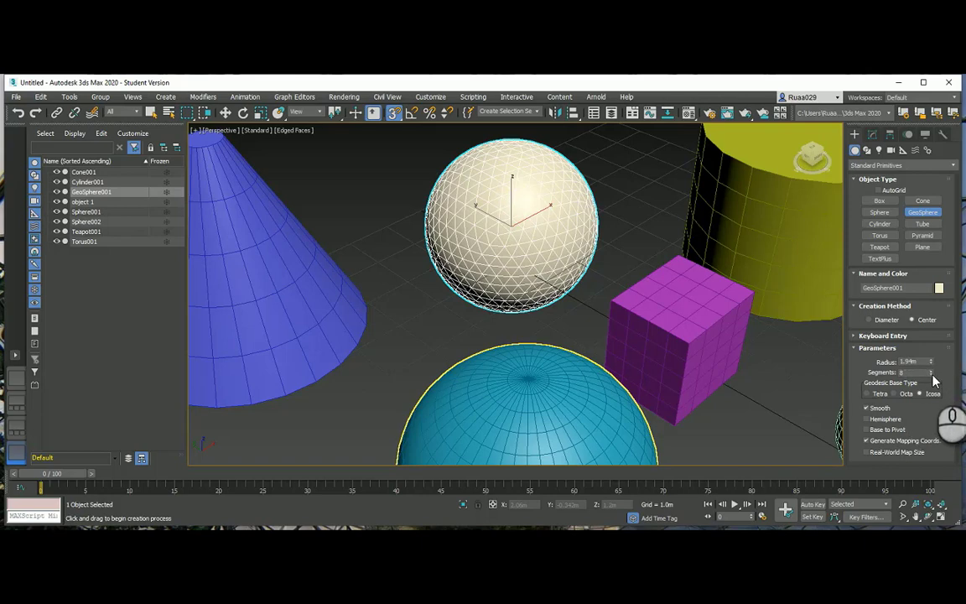
{"action": "left_click", "coordinate": [932, 374]}
{"action": "left_click", "coordinate": [932, 375]}
{"action": "left_click", "coordinate": [932, 375]}
{"action": "left_click", "coordinate": [931, 374]}
{"action": "left_click", "coordinate": [931, 374]}
{"action": "left_click", "coordinate": [932, 375]}
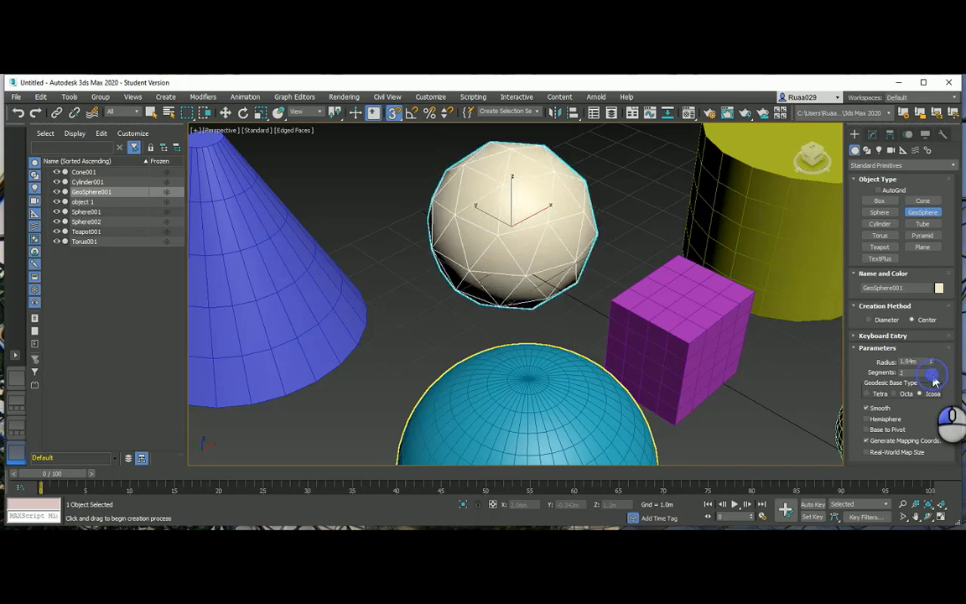
{"action": "left_click", "coordinate": [932, 374]}
{"action": "left_click", "coordinate": [931, 369]}
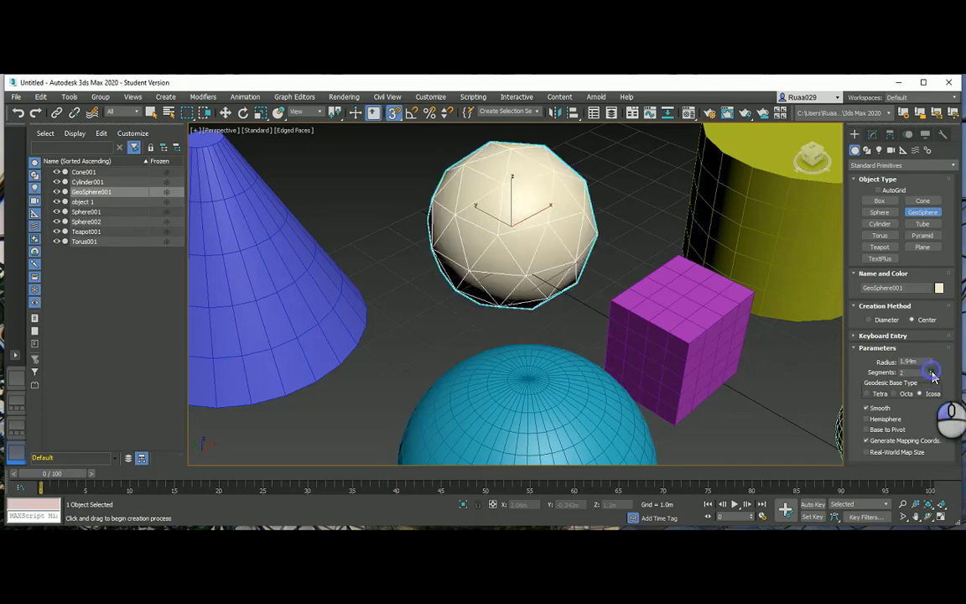
{"action": "left_click", "coordinate": [931, 369]}
{"action": "left_click", "coordinate": [931, 375]}
{"action": "left_click", "coordinate": [932, 374]}
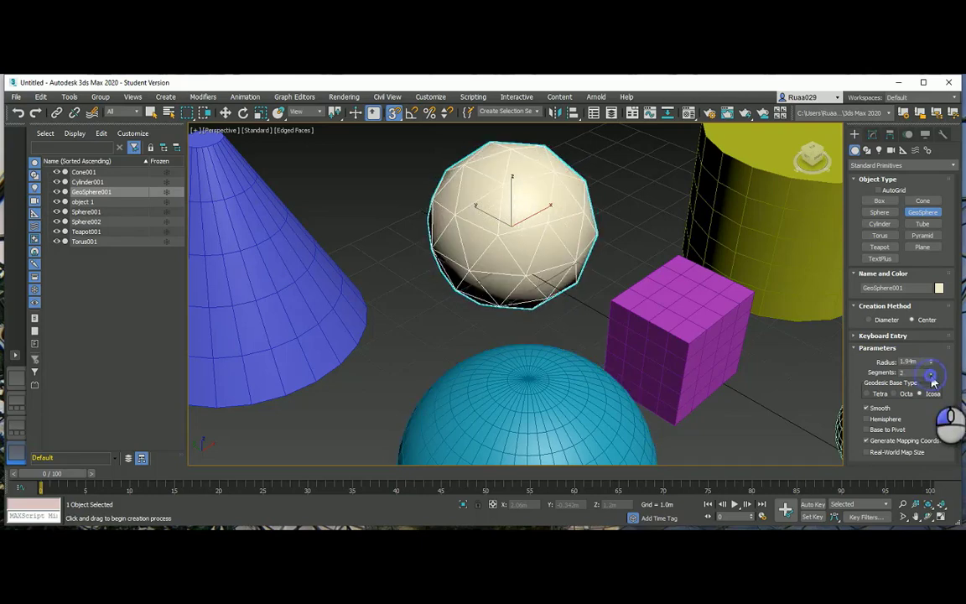
{"action": "left_click", "coordinate": [932, 375]}
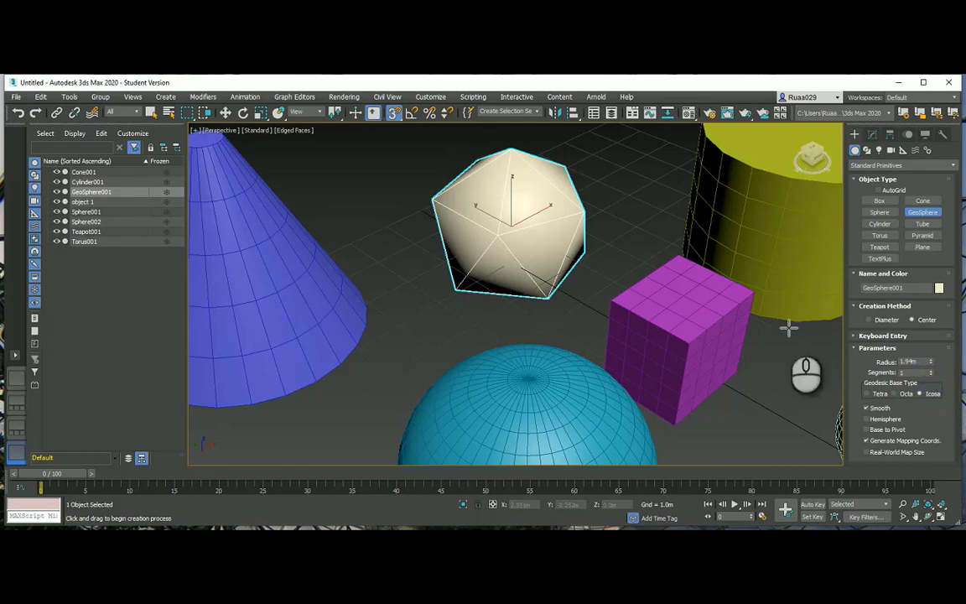
Step: Inspect the faceted geosphere with edged faces turned off, restore the edges and raise its segments to 13
{"action": "middle_click_drag", "start_coordinate": [564, 233], "coordinate": [597, 307], "text": "alt"}
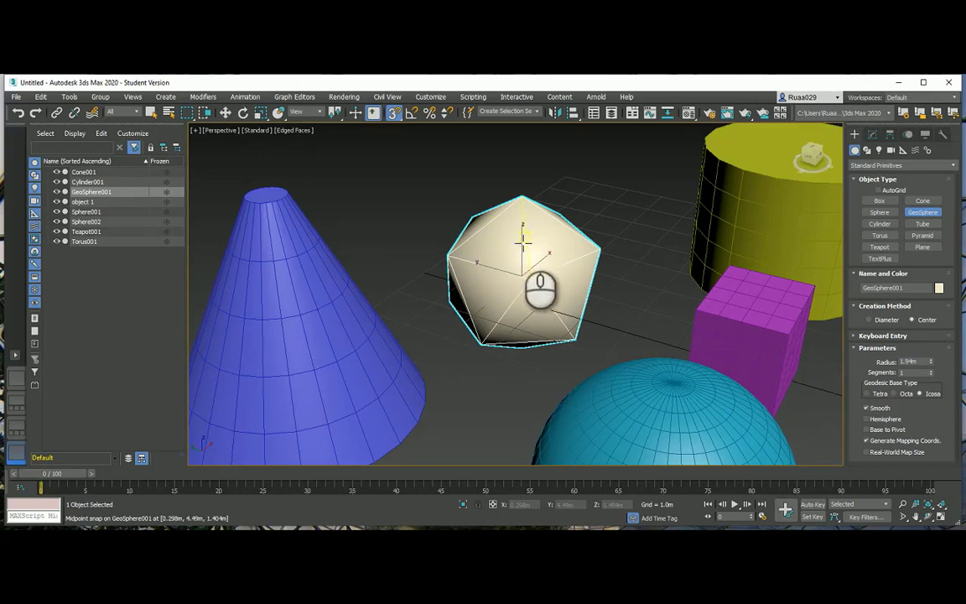
{"action": "key", "text": "F4"}
{"action": "mouse_move", "coordinate": [511, 219]}
{"action": "middle_mouse_down", "text": "alt"}
{"action": "mouse_move", "coordinate": [553, 311]}
{"action": "mouse_move", "coordinate": [625, 272]}
{"action": "mouse_move", "coordinate": [633, 222]}
{"action": "mouse_move", "coordinate": [663, 224]}
{"action": "mouse_move", "coordinate": [568, 256]}
{"action": "mouse_move", "coordinate": [533, 295]}
{"action": "mouse_move", "coordinate": [400, 326]}
{"action": "mouse_move", "coordinate": [373, 315]}
{"action": "middle_mouse_up", "text": "alt"}
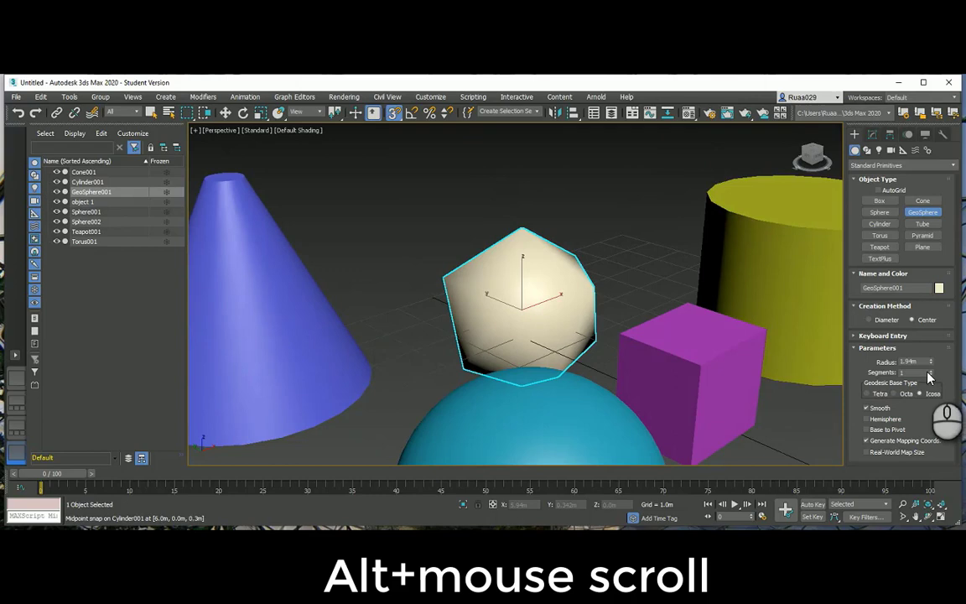
{"action": "key", "text": "F4"}
{"action": "left_click_drag", "start_coordinate": [929, 373], "coordinate": [931, 375]}
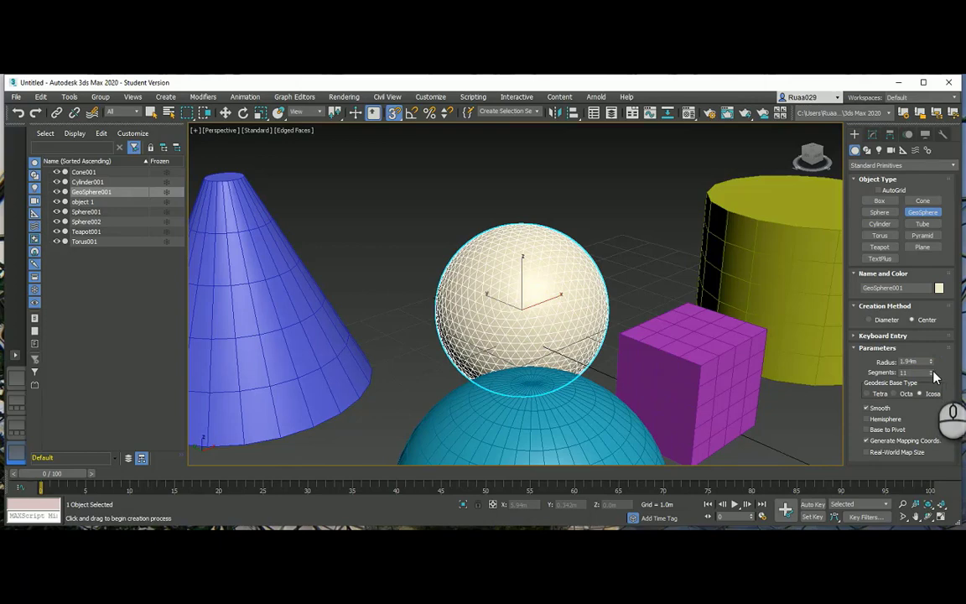
{"action": "left_click", "coordinate": [929, 371]}
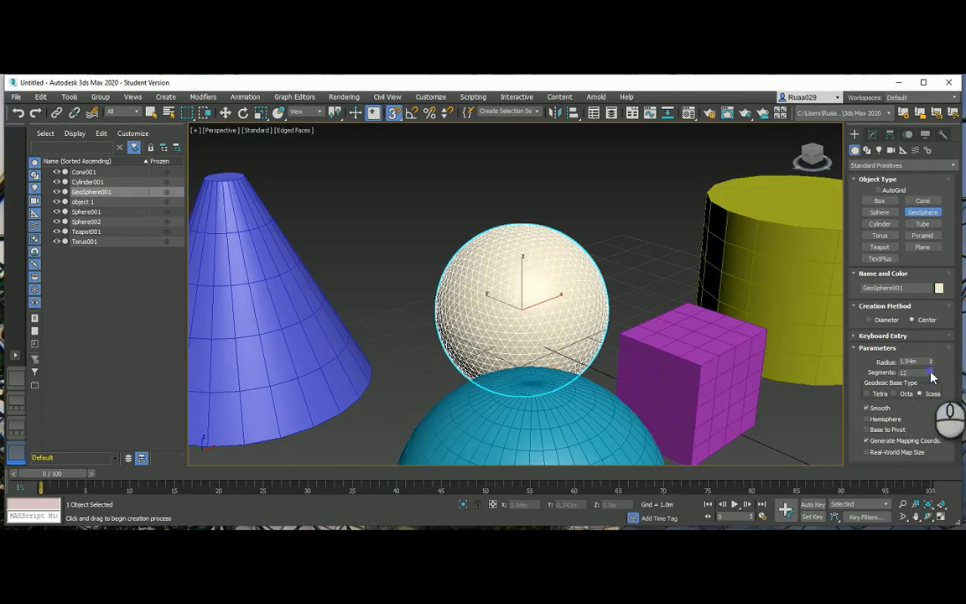
{"action": "left_click", "coordinate": [929, 371]}
Step: Compare the denser geosphere with and without edged faces, and leave the viewport in default shading
{"action": "middle_click_drag", "start_coordinate": [501, 261], "coordinate": [486, 223], "text": "alt"}
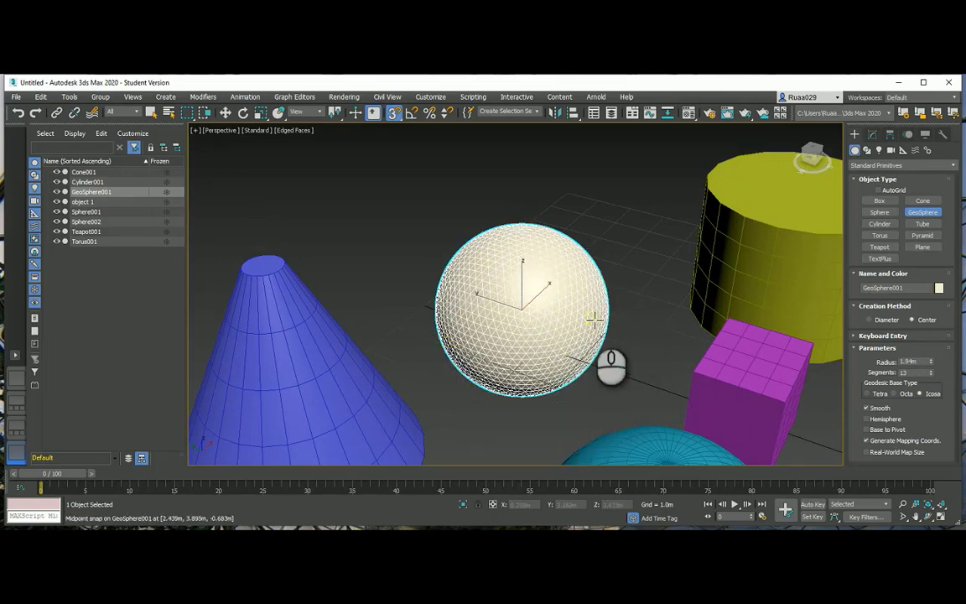
{"action": "key", "text": "F4"}
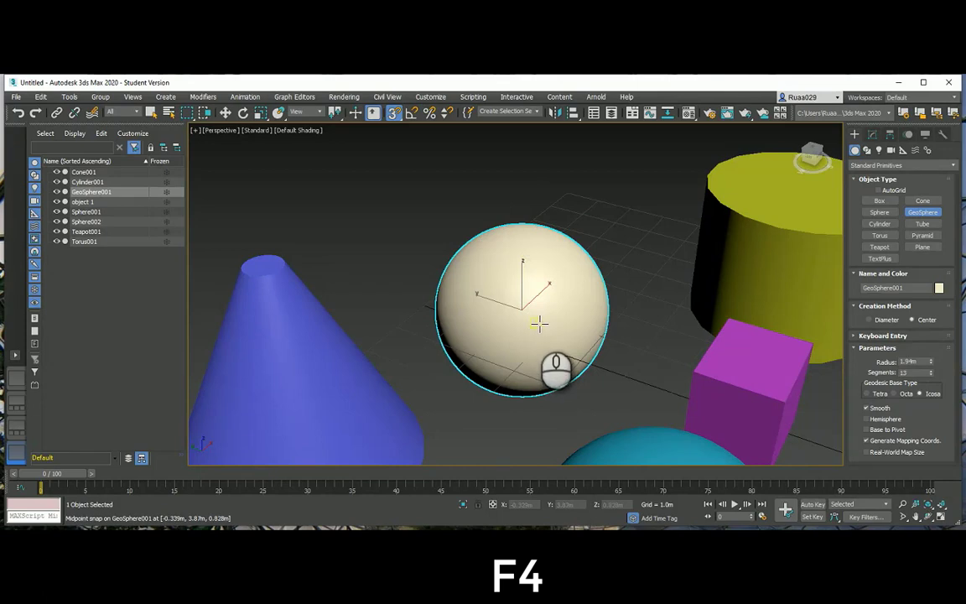
{"action": "key", "text": "F4"}
{"action": "key", "text": "F4"}
{"action": "scroll", "coordinate": [563, 315], "scroll_direction": "down", "scroll_amount": 3}
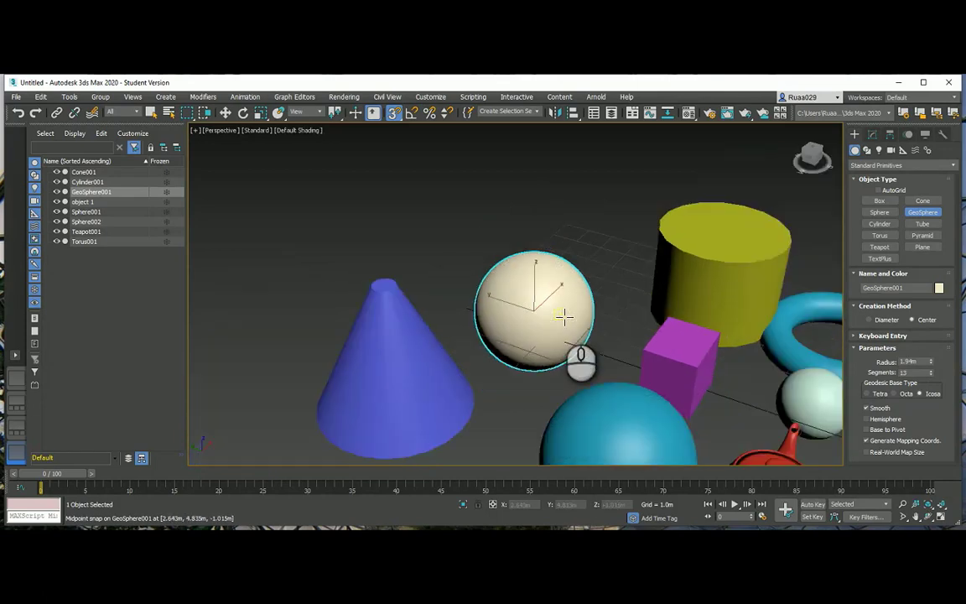
Step: Create a tube beside the teapot with radius 1 about 1.21 m, radius 2 about 0.73 m and height 3.0 m
{"action": "middle_click_drag", "start_coordinate": [564, 315], "coordinate": [503, 273], "text": "alt"}
{"action": "scroll", "coordinate": [526, 272], "scroll_direction": "down", "scroll_amount": 2}
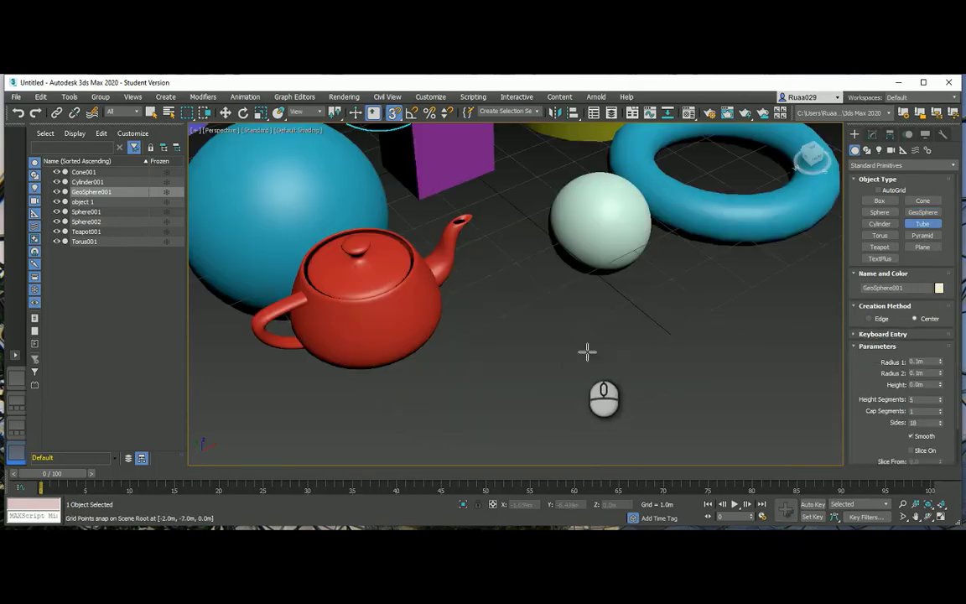
{"action": "left_click", "coordinate": [925, 225]}
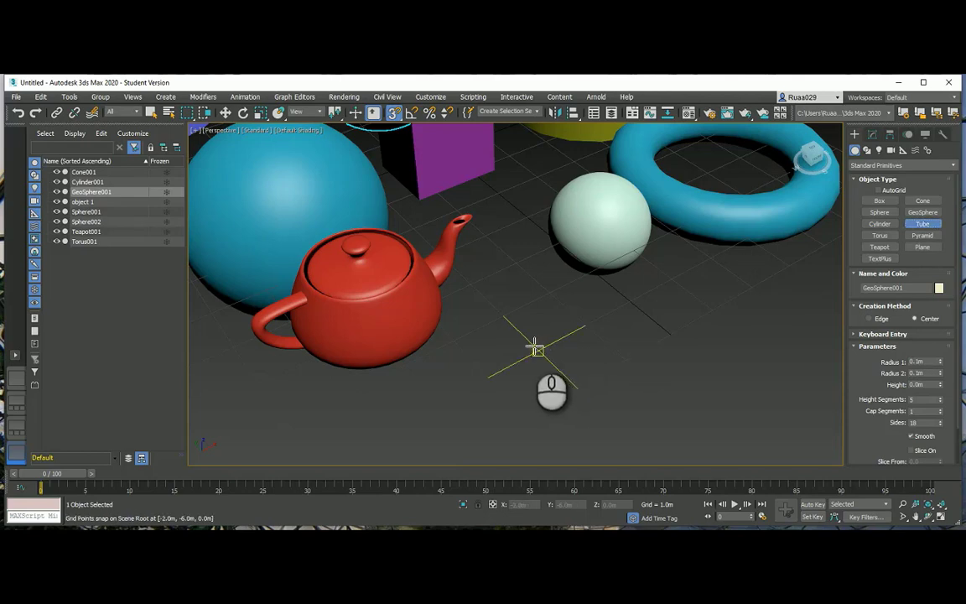
{"action": "left_click_drag", "start_coordinate": [535, 346], "coordinate": [597, 390]}
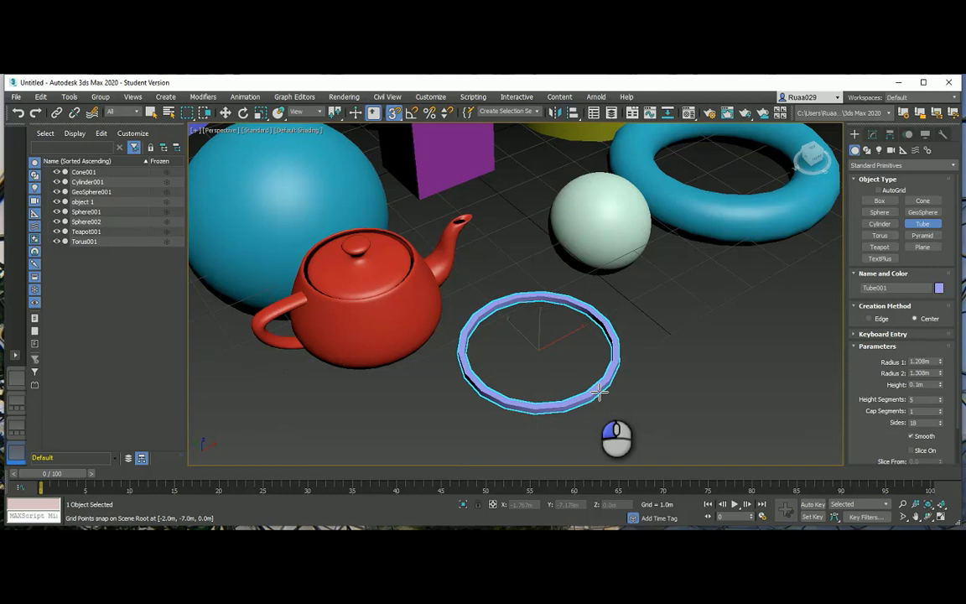
{"action": "left_click", "coordinate": [598, 391]}
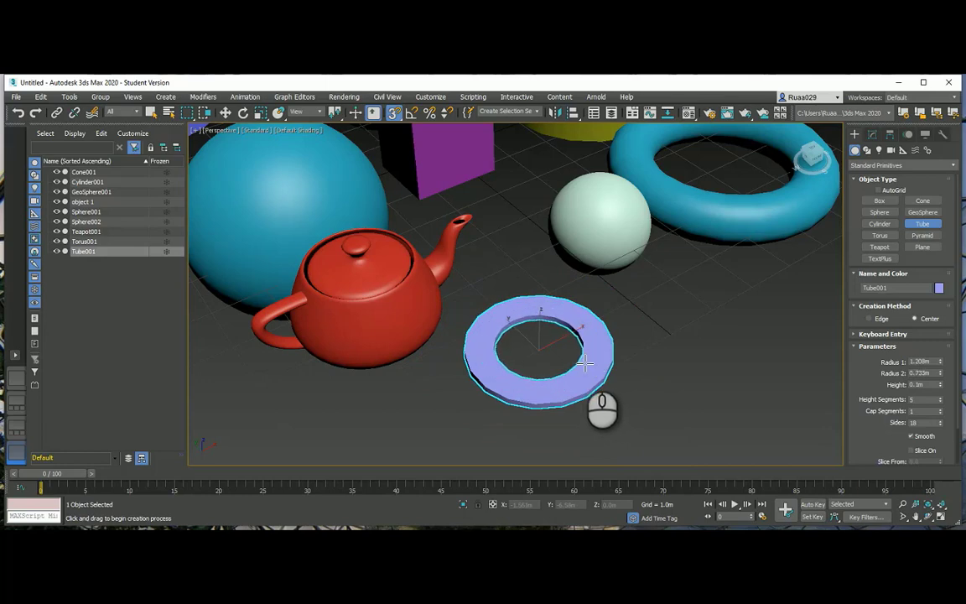
{"action": "left_click", "coordinate": [586, 363]}
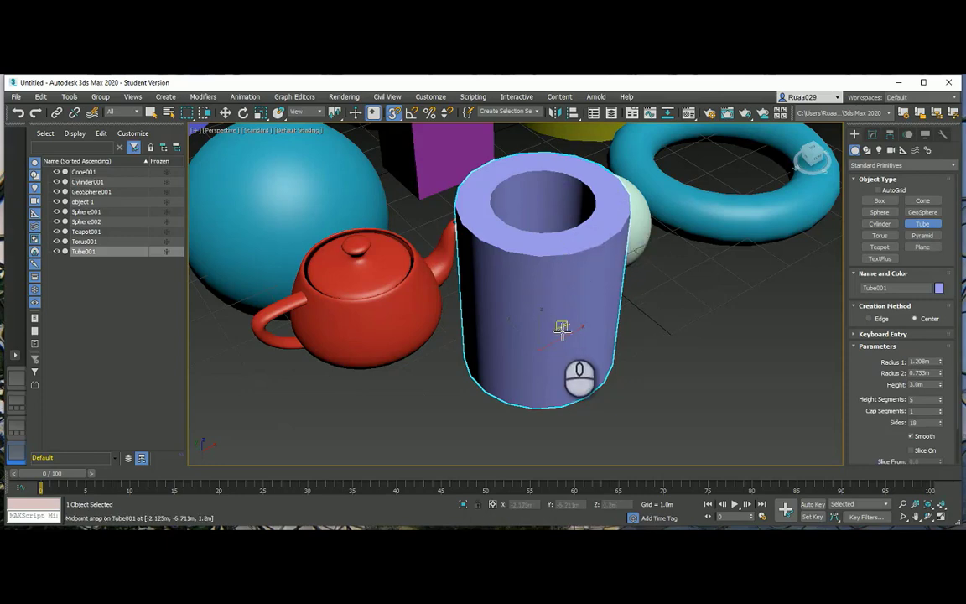
Step: Create a pyramid in front of the teapot and enlarge it to about 3.19 m wide, 3.36 m deep and 4.88 m high
{"action": "scroll", "coordinate": [558, 327], "scroll_direction": "down", "scroll_amount": 3}
{"action": "middle_click_drag", "start_coordinate": [543, 367], "coordinate": [604, 289]}
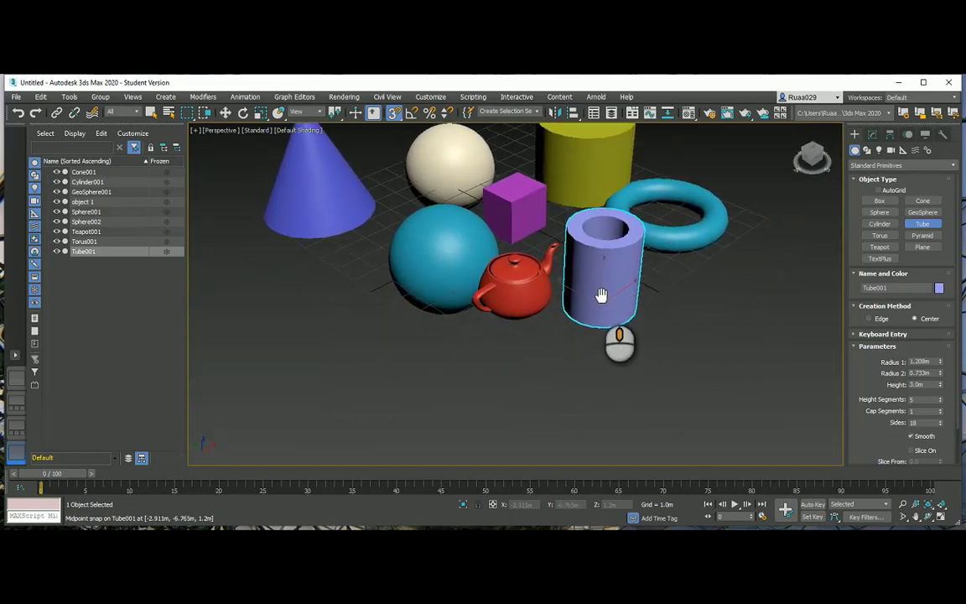
{"action": "left_click", "coordinate": [931, 238]}
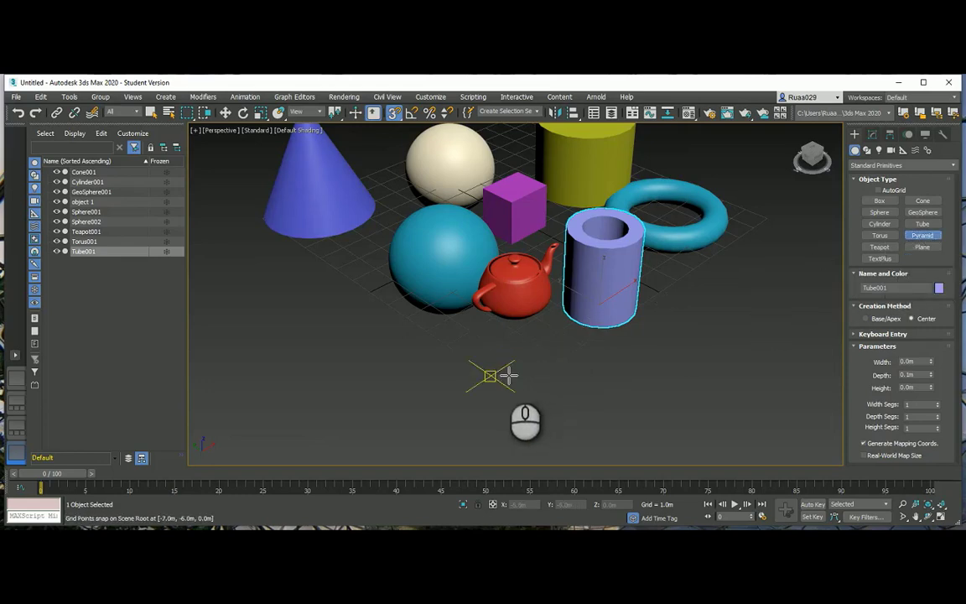
{"action": "left_click_drag", "start_coordinate": [496, 372], "coordinate": [496, 480]}
{"action": "left_click", "coordinate": [498, 412]}
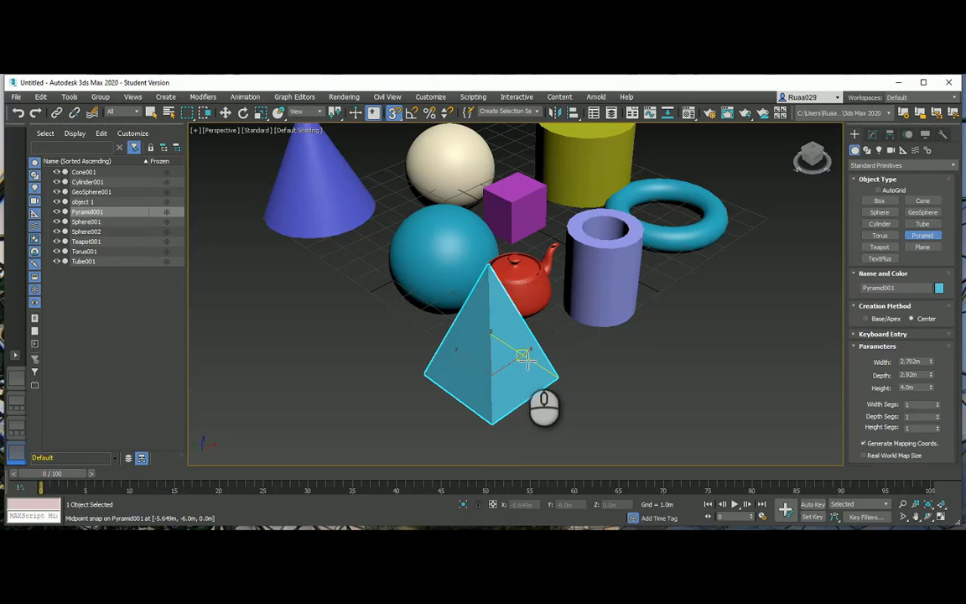
{"action": "middle_click_drag", "start_coordinate": [522, 355], "coordinate": [558, 376], "text": "alt"}
{"action": "mouse_move", "coordinate": [931, 362]}
{"action": "left_mouse_down"}
{"action": "mouse_move", "coordinate": [932, 344]}
{"action": "mouse_move", "coordinate": [929, 381]}
{"action": "mouse_move", "coordinate": [929, 366]}
{"action": "mouse_move", "coordinate": [925, 373]}
{"action": "left_mouse_up"}
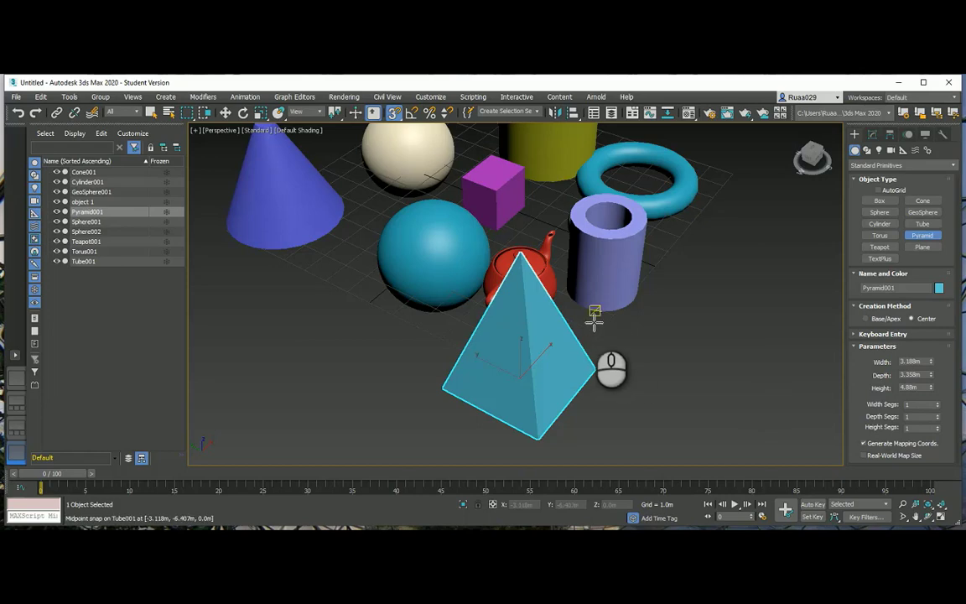
Step: Create a rectangular plane 7.0 m long and 8.0 m wide on the empty ground beside the torus
{"action": "middle_click_drag", "start_coordinate": [596, 330], "coordinate": [571, 317]}
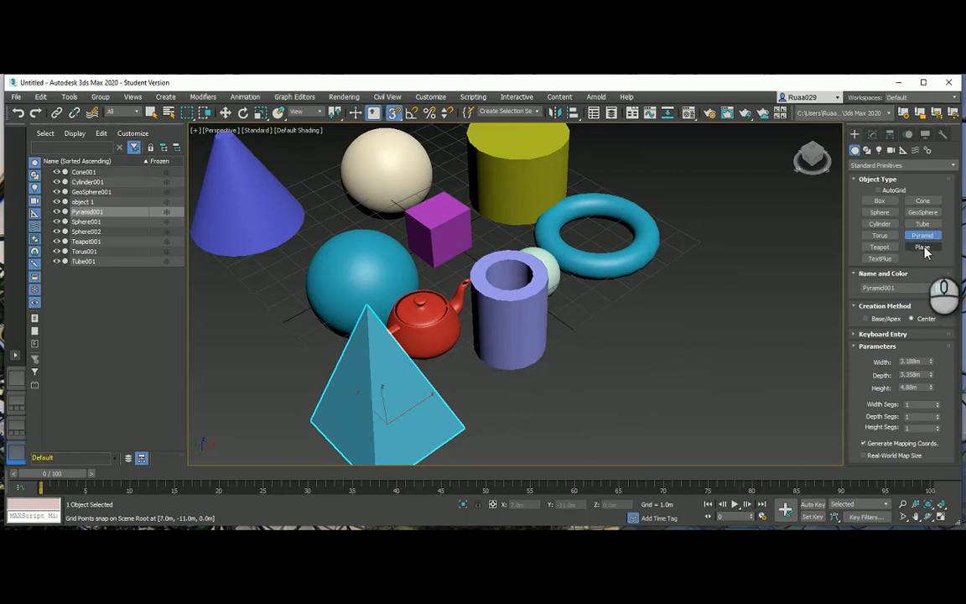
{"action": "left_click", "coordinate": [923, 247]}
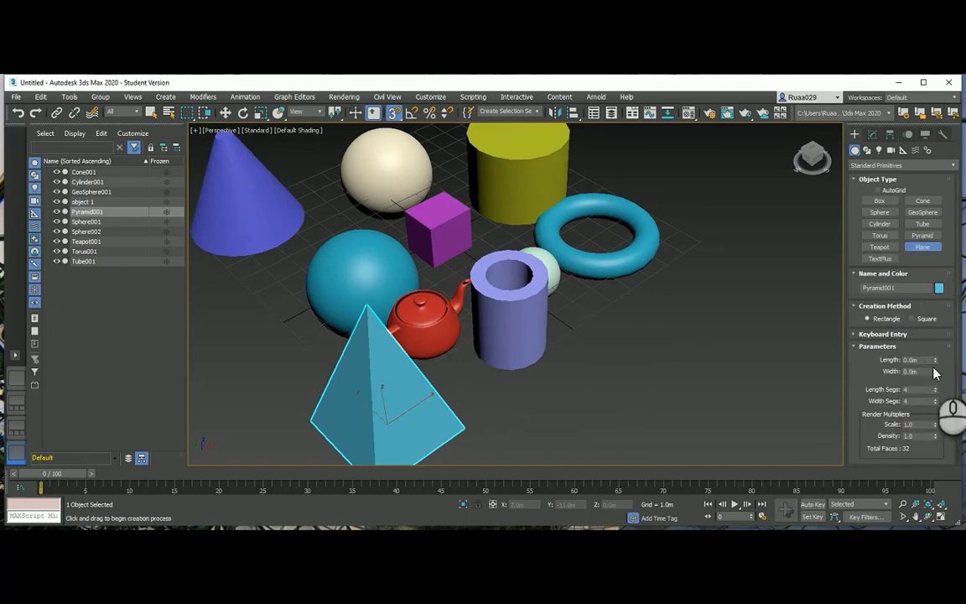
{"action": "scroll", "coordinate": [595, 306], "scroll_direction": "down", "scroll_amount": 3}
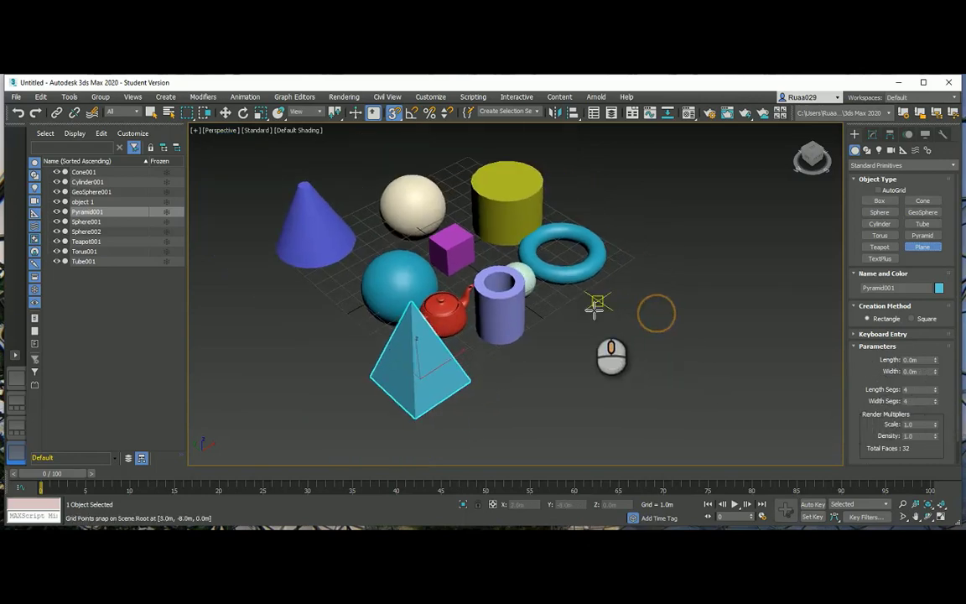
{"action": "mouse_move", "coordinate": [578, 301]}
{"action": "left_mouse_down"}
{"action": "mouse_move", "coordinate": [645, 324]}
{"action": "mouse_move", "coordinate": [716, 321]}
{"action": "mouse_move", "coordinate": [781, 298]}
{"action": "left_mouse_up"}
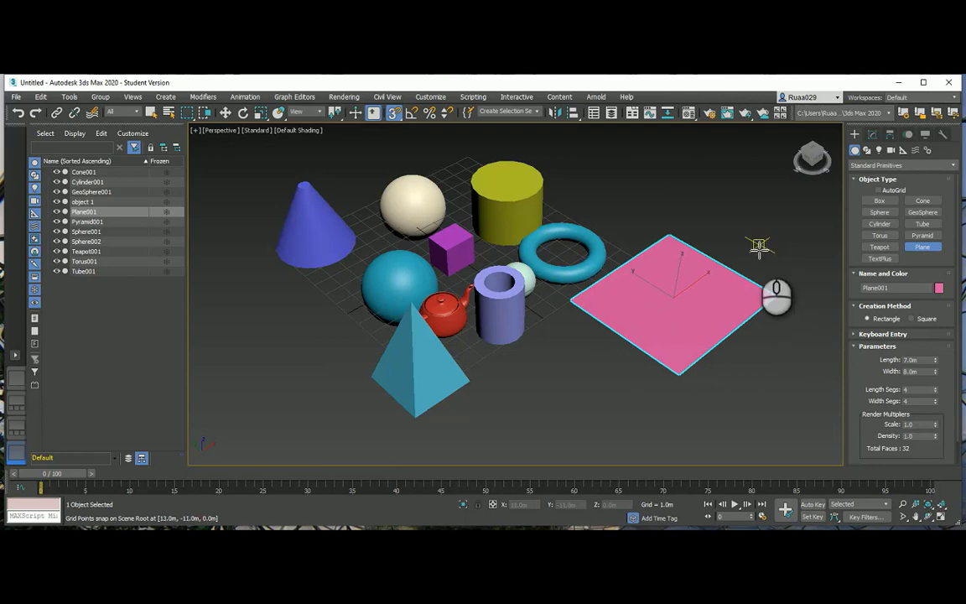